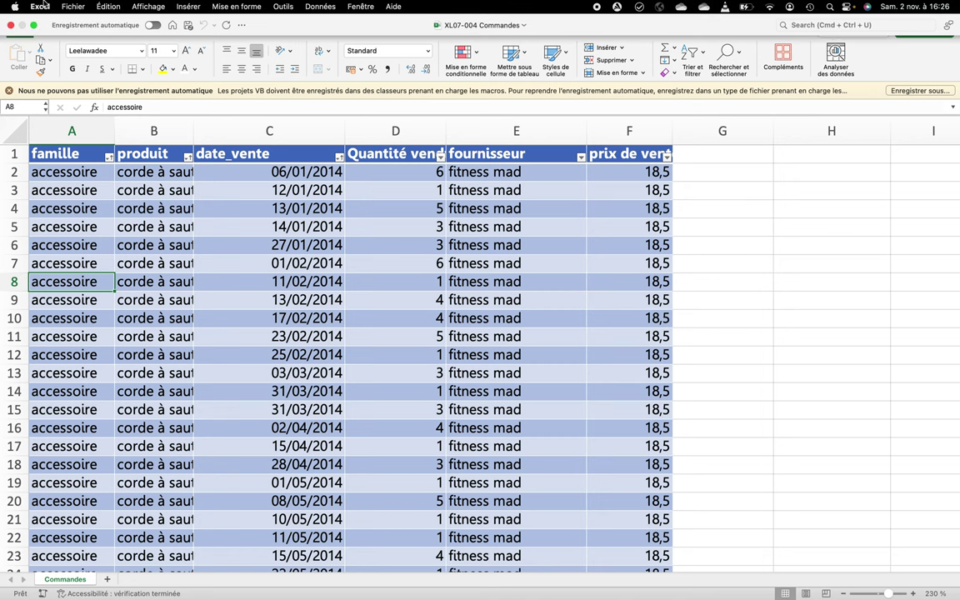
# Step: Save the Commandes workbook as a Classeur Excel (prenant en charge les macros) .xlsm file
pyautogui.click(64, 7)
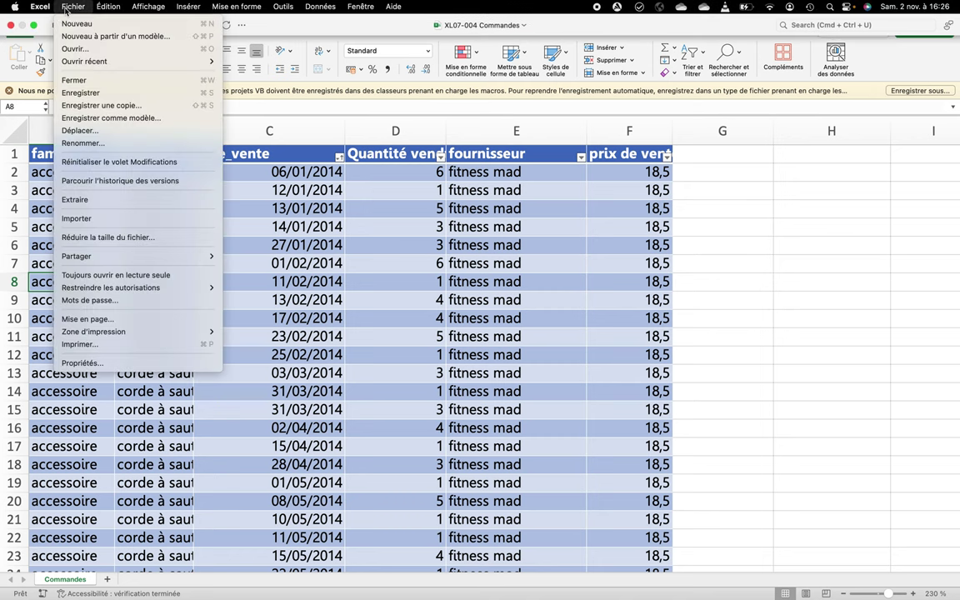
pyautogui.click(97, 107)
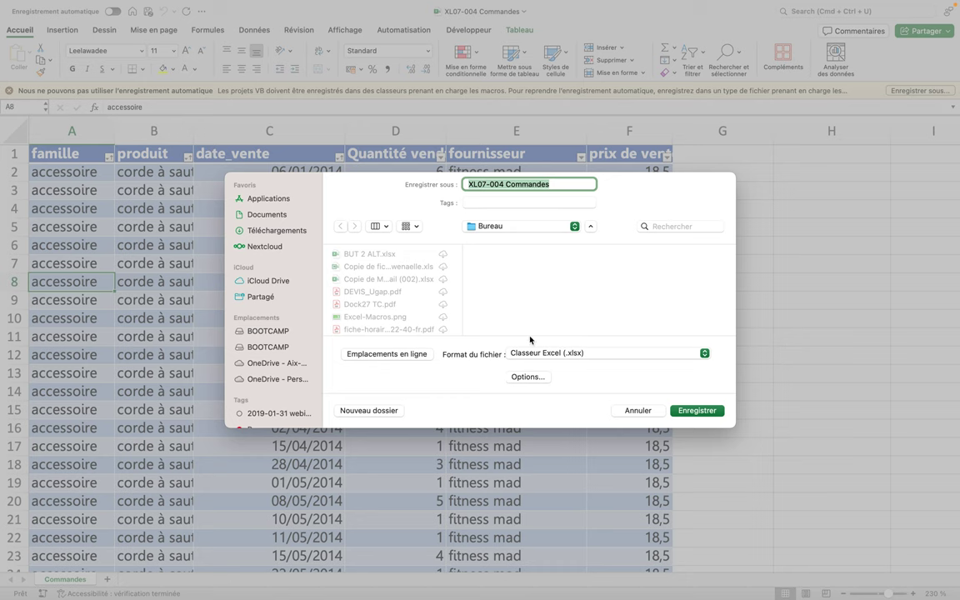
pyautogui.click(704, 353)
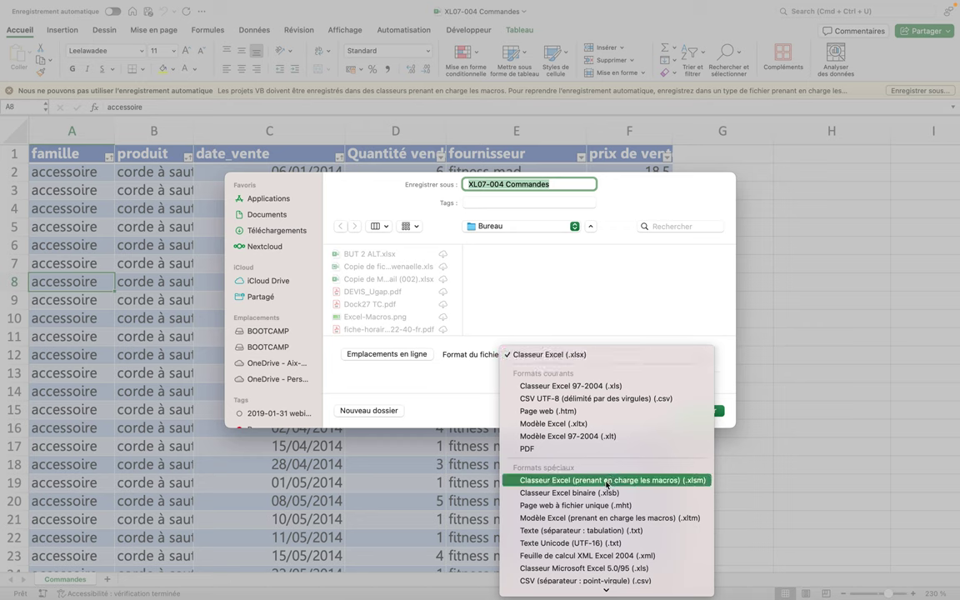
pyautogui.click(665, 482)
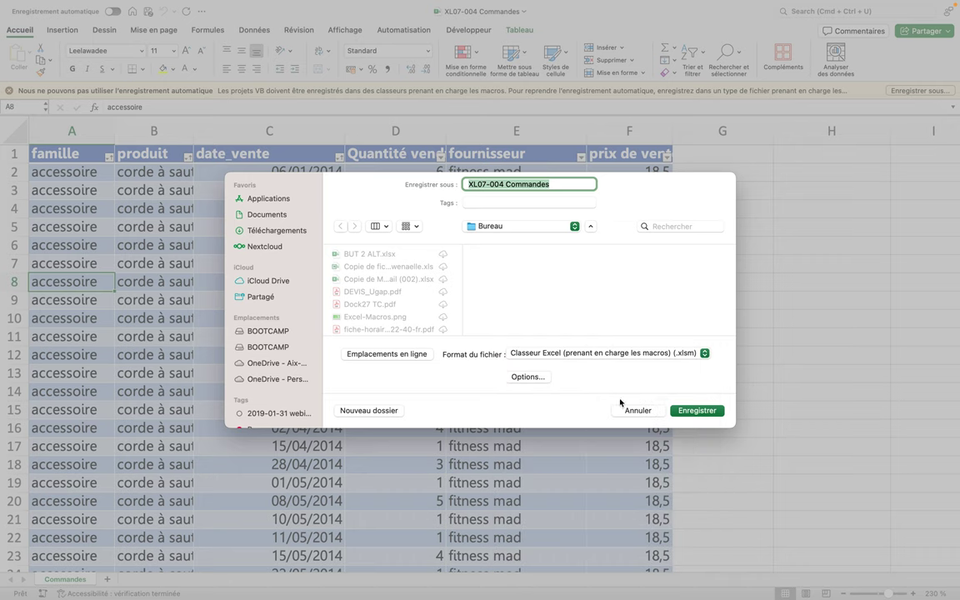
pyautogui.click(680, 411)
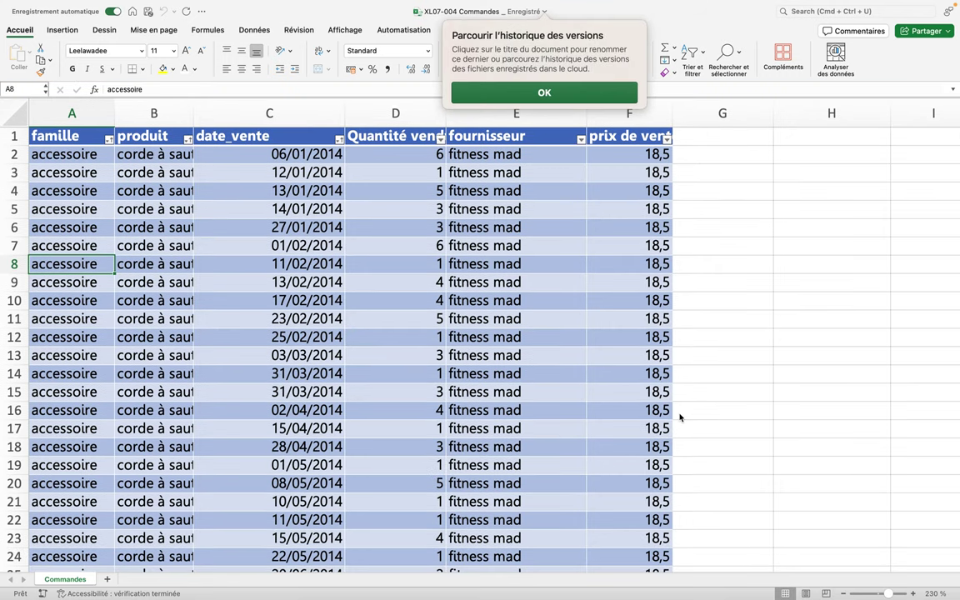
pyautogui.click(526, 92)
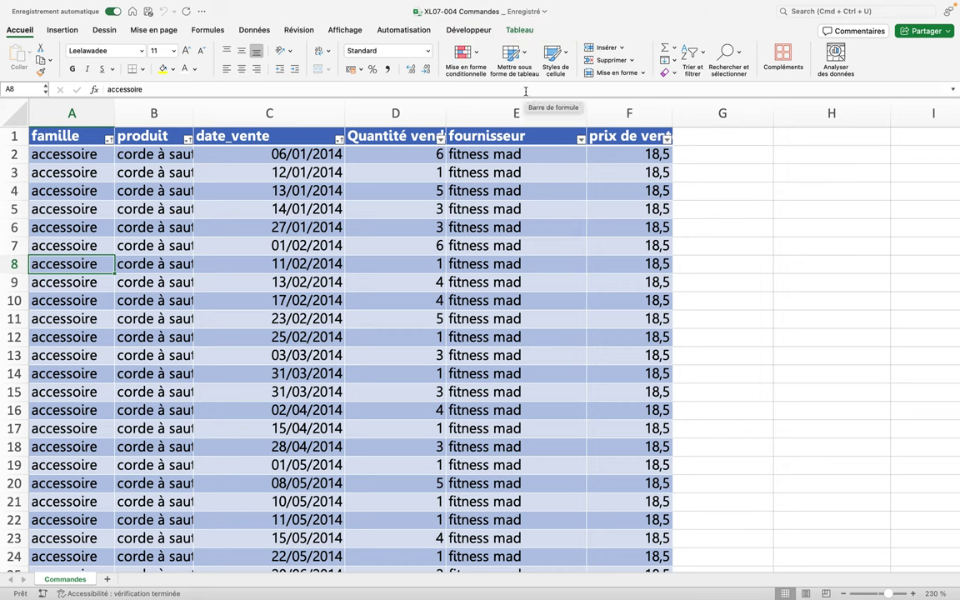
# Step: Draw a form button around G3:H4 and assign it the trifamillespdtsdate macro
pyautogui.click(464, 32)
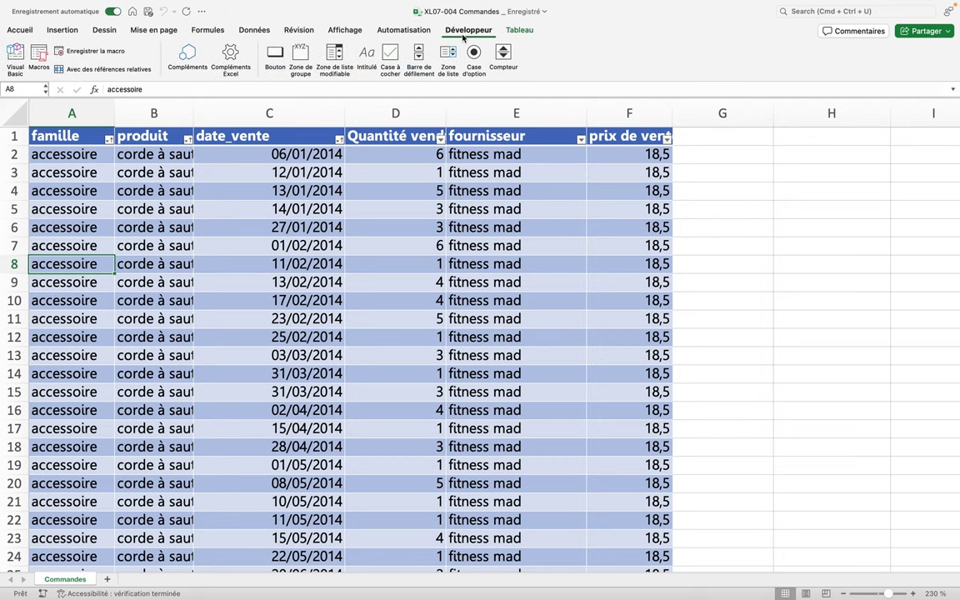
pyautogui.click(276, 56)
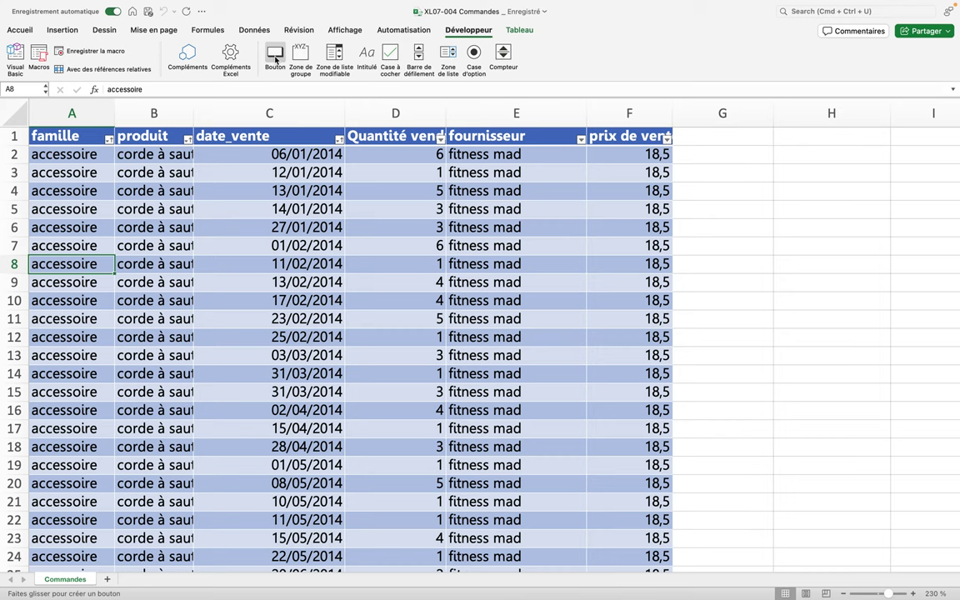
pyautogui.click(713, 160)
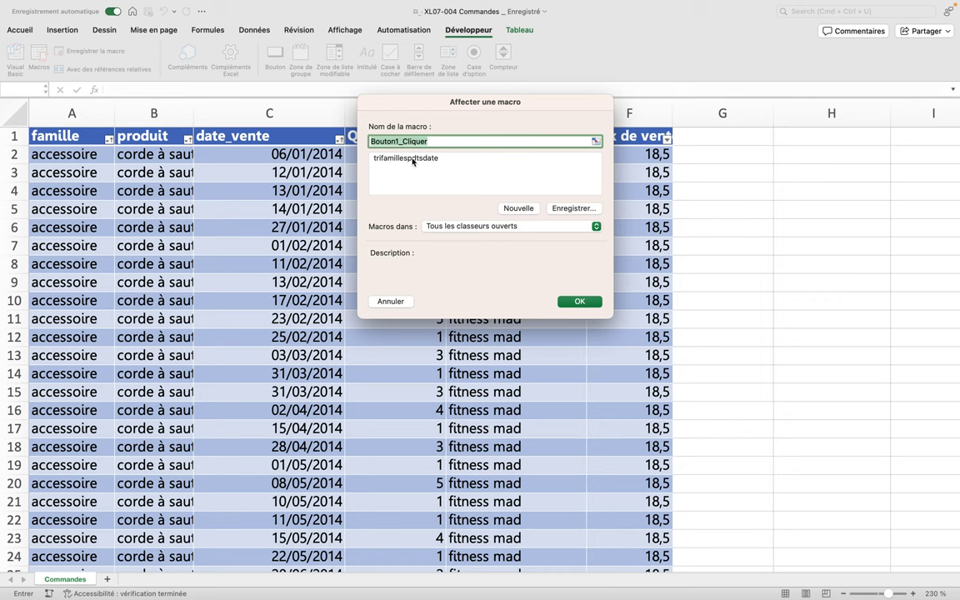
pyautogui.click(412, 159)
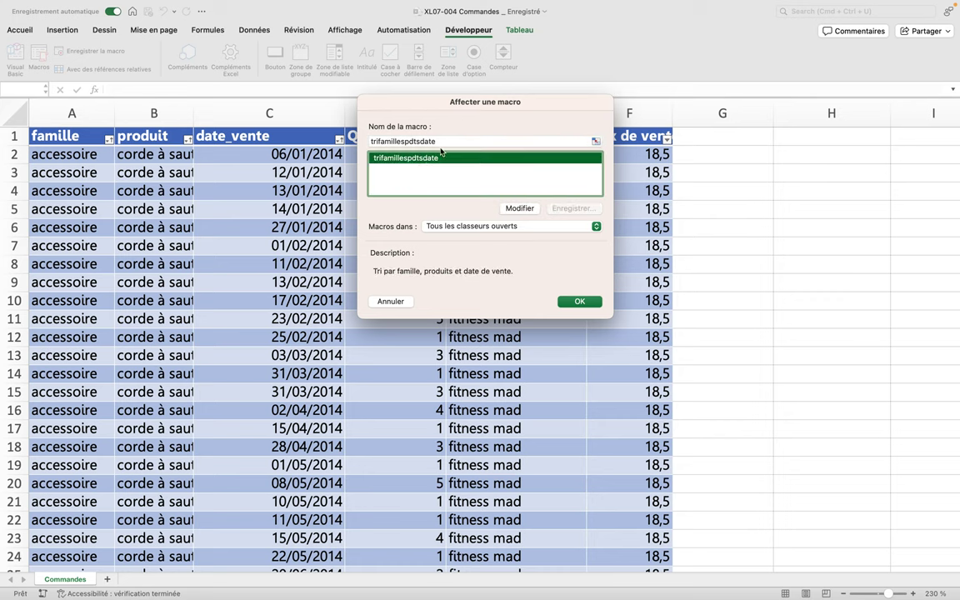
pyautogui.click(578, 300)
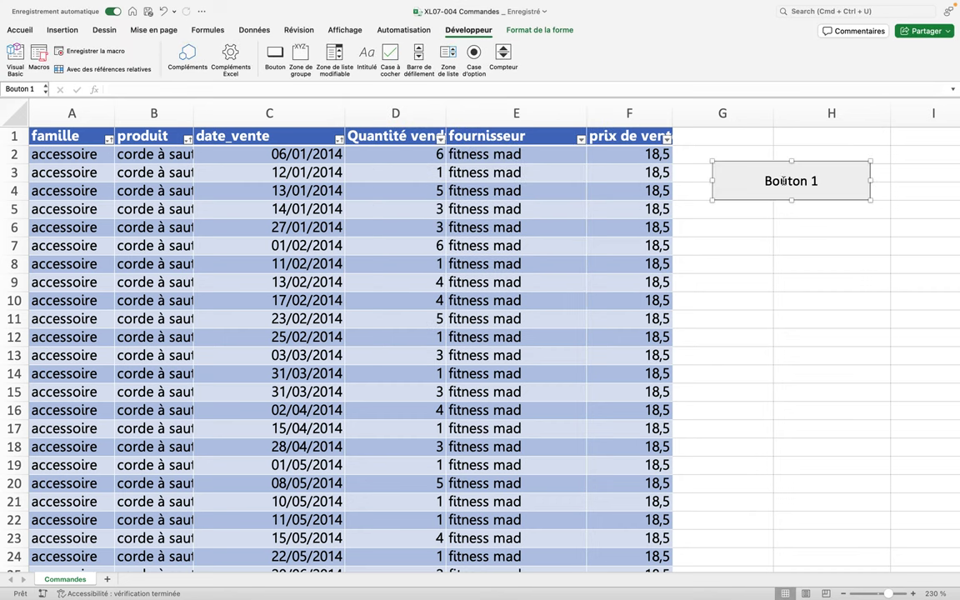
# Step: Replace the default 'Bouton 1' label with the text 'Tri par'
pyautogui.click(793, 181)
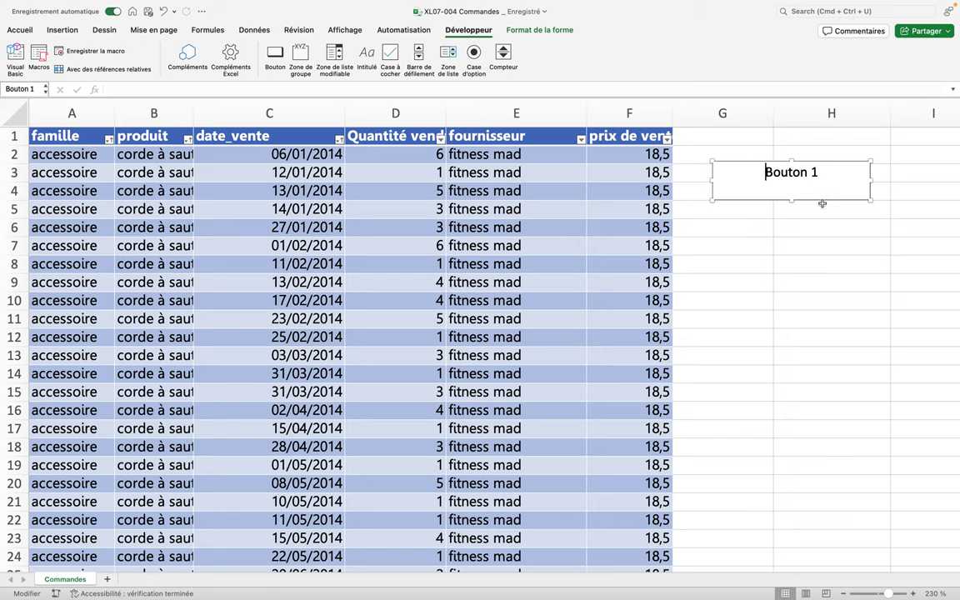
pyautogui.press('Right')
pyautogui.press('Right')
pyautogui.press('Right')
pyautogui.press('Right')
pyautogui.press('Right')
pyautogui.press('Right')
pyautogui.press('Right')
pyautogui.press('Right')
pyautogui.press('BackSpace')
pyautogui.press('BackSpace')
pyautogui.press('BackSpace')
pyautogui.press('BackSpace')
pyautogui.press('BackSpace')
pyautogui.press('BackSpace')
pyautogui.press('BackSpace')
pyautogui.press('BackSpace')
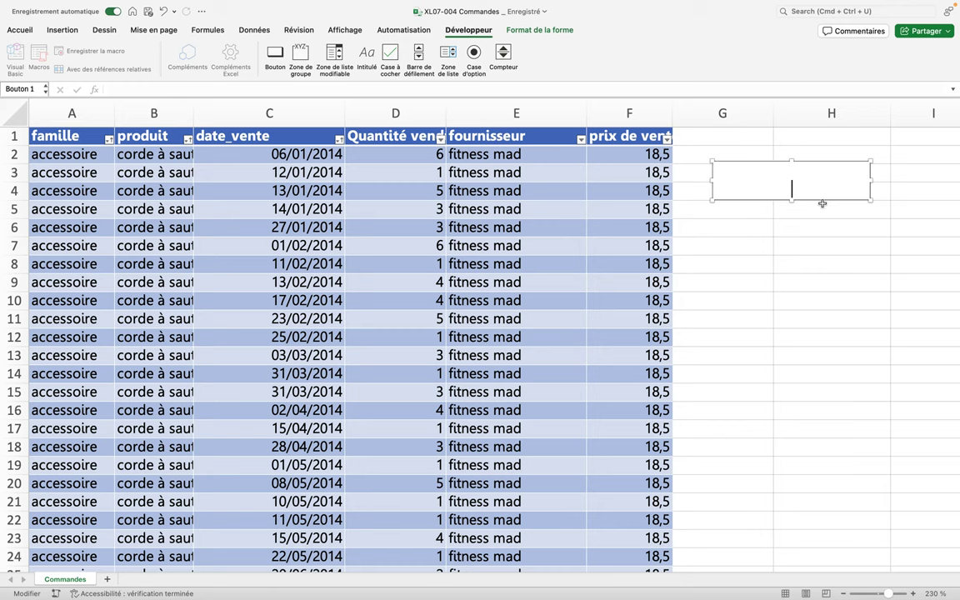
pyautogui.write('Tri')
pyautogui.write('-')
pyautogui.press('BackSpace')
pyautogui.press('BackSpace')
pyautogui.press('BackSpace')
pyautogui.write('Tri par')
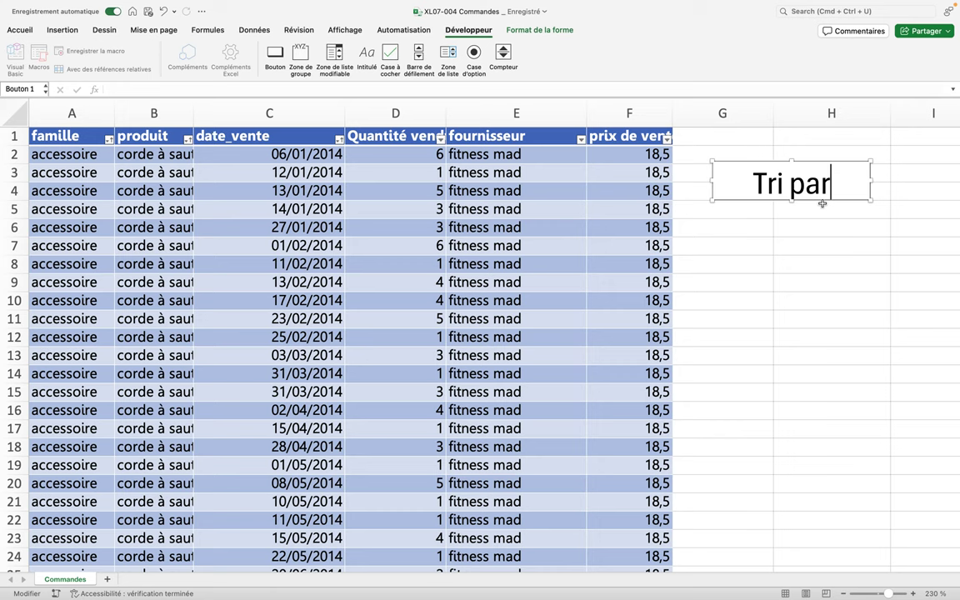
# Step: Shrink the label font to 11 and complete it as 'Tri par famille'
pyautogui.hotkey('shift', 'Left')
pyautogui.hotkey('shift', 'Left')
pyautogui.hotkey('shift', 'Left')
pyautogui.hotkey('shift', 'Left')
pyautogui.hotkey('shift', 'Left')
pyautogui.hotkey('shift', 'Left')
pyautogui.hotkey('shift', 'Left')
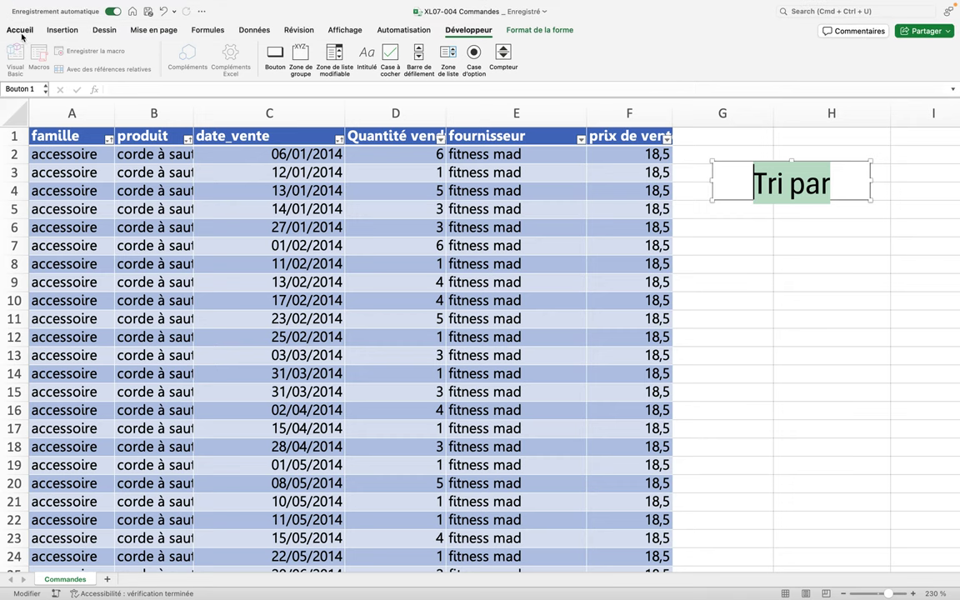
pyautogui.click(21, 31)
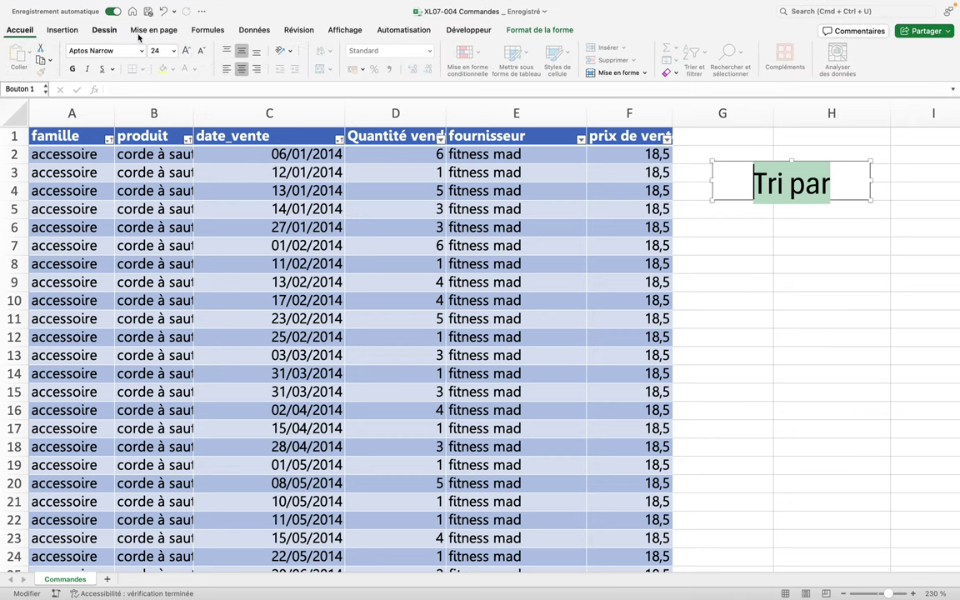
pyautogui.click(200, 51)
pyautogui.click(200, 51)
pyautogui.click(200, 51)
pyautogui.click(200, 51)
pyautogui.click(200, 50)
pyautogui.click(200, 50)
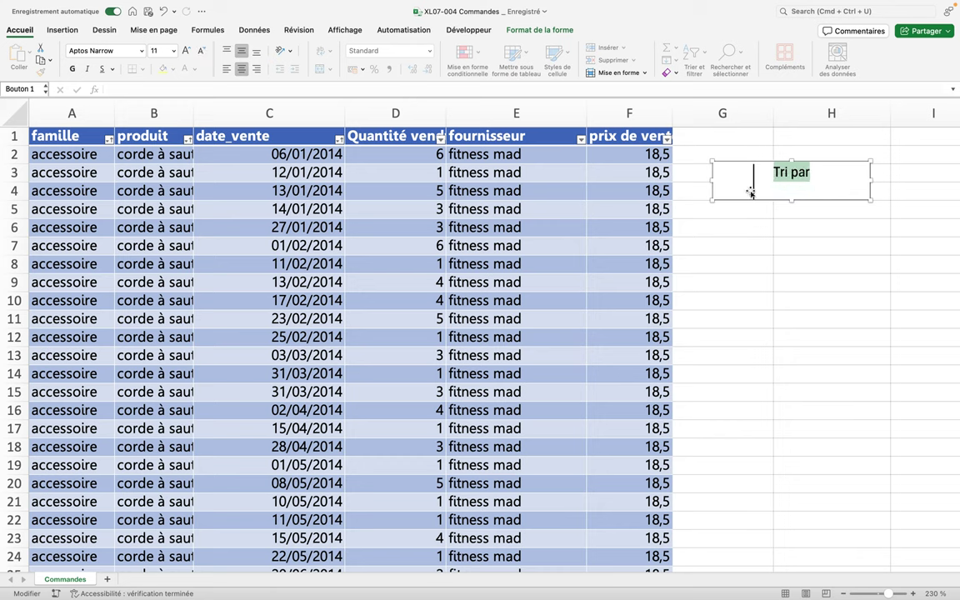
pyautogui.click(814, 173)
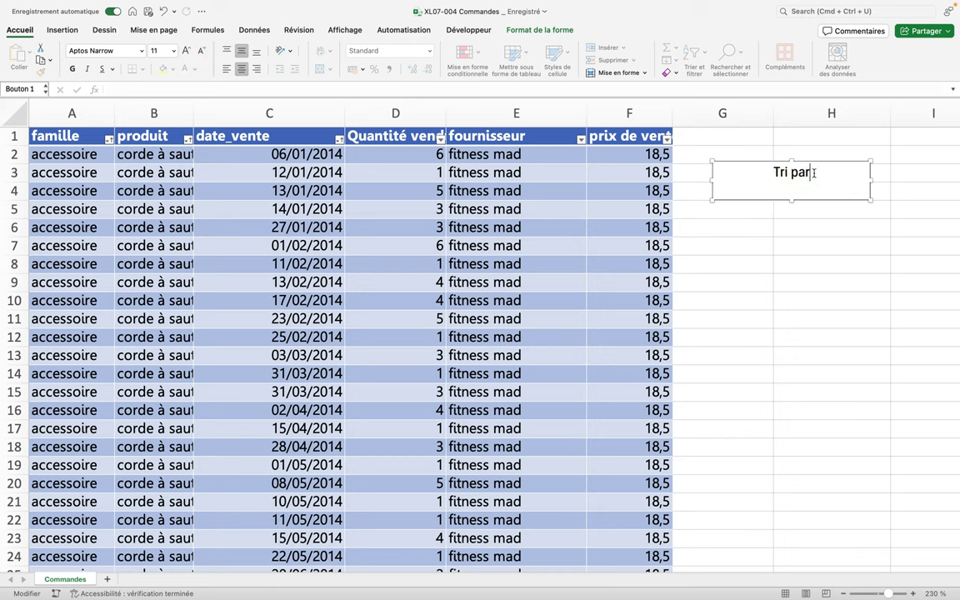
pyautogui.write('famille')
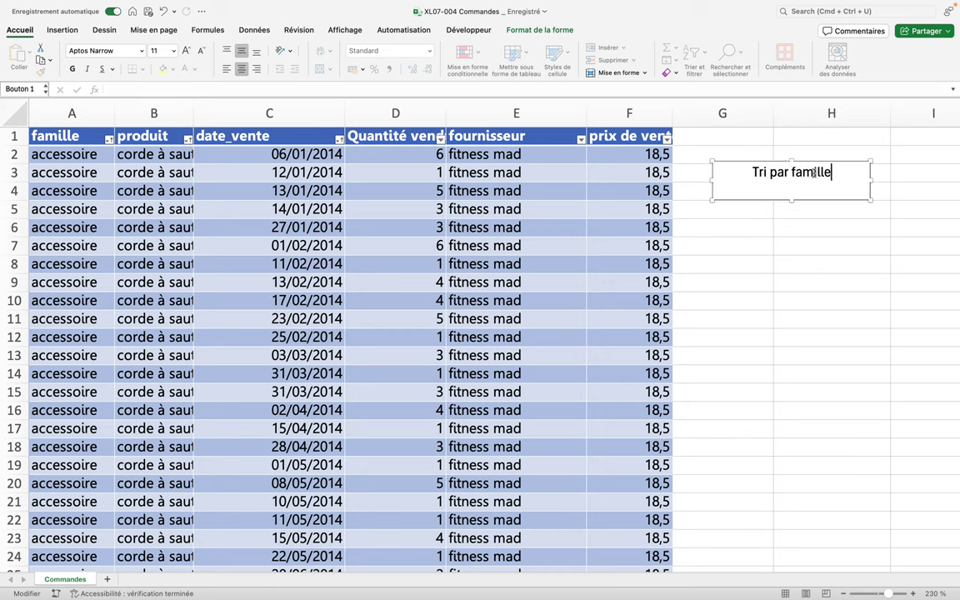
pyautogui.click(848, 227)
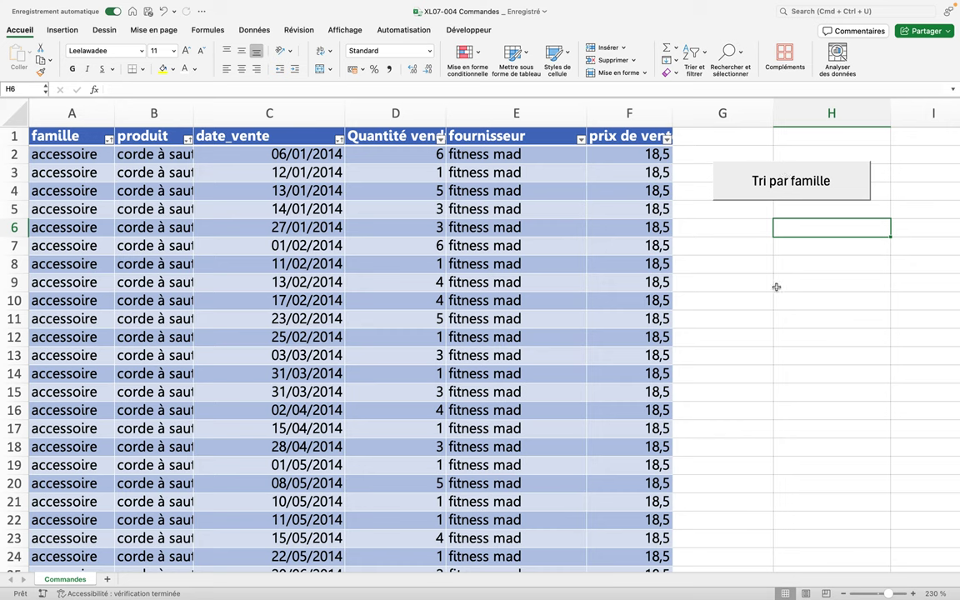
# Step: Sort the table by date_vente oldest first, then restore family order with the Tri par famille button
pyautogui.click(784, 187)
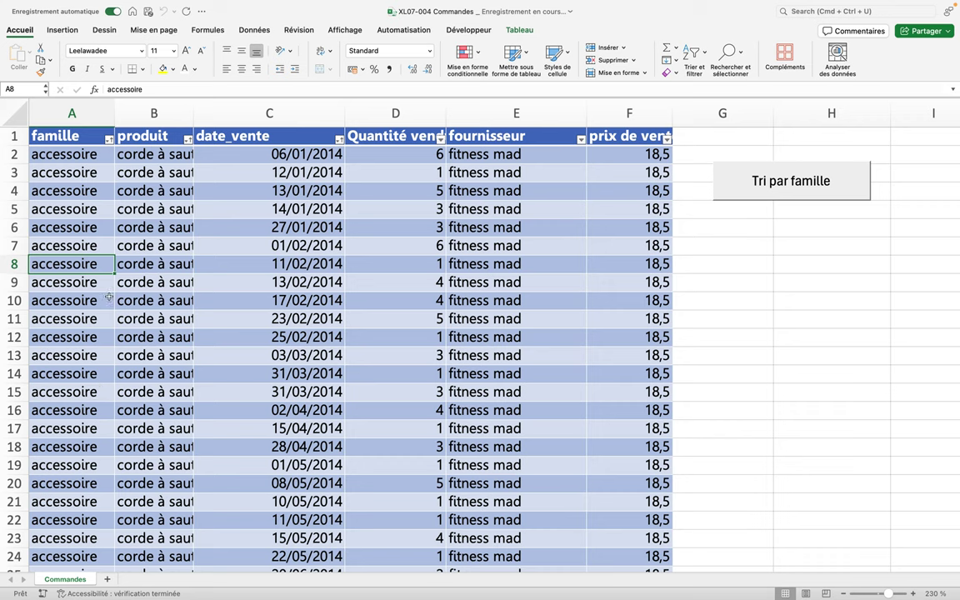
pyautogui.click(266, 225)
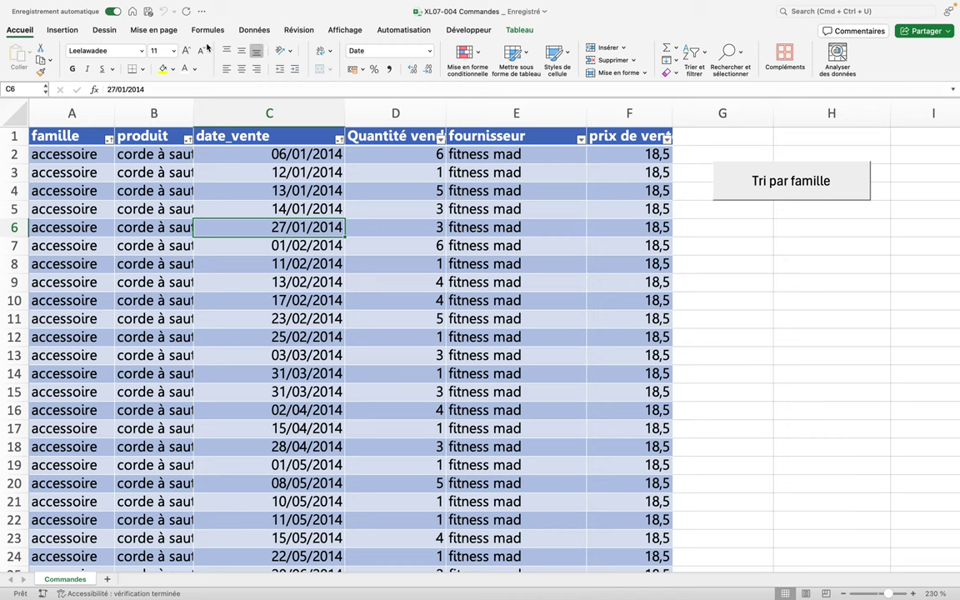
pyautogui.click(690, 60)
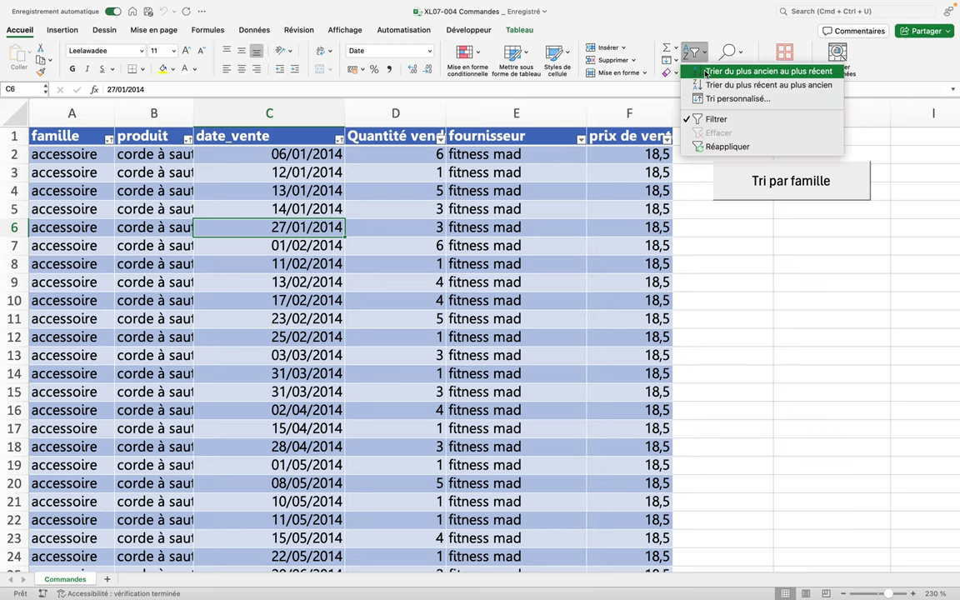
pyautogui.click(705, 74)
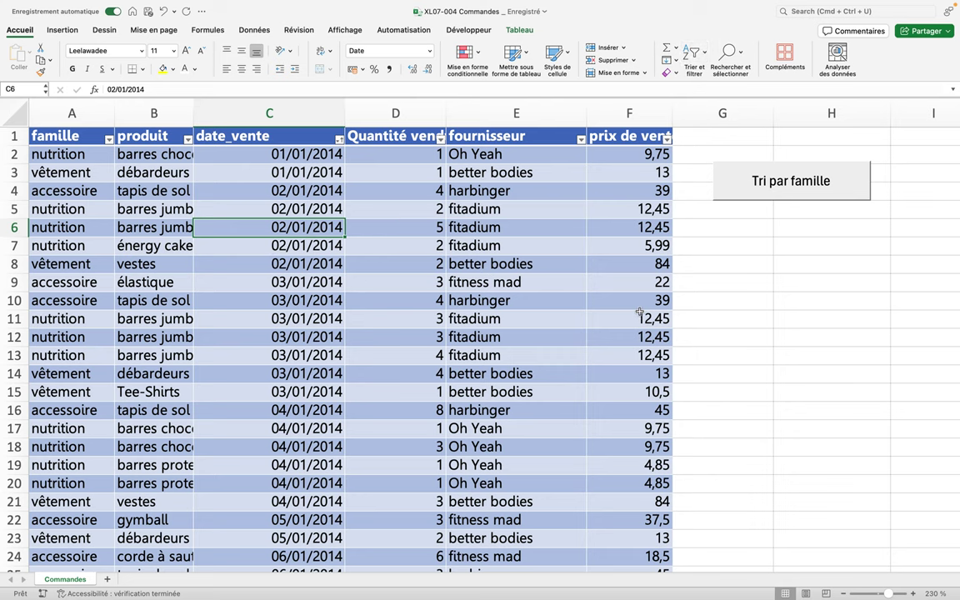
pyautogui.click(796, 195)
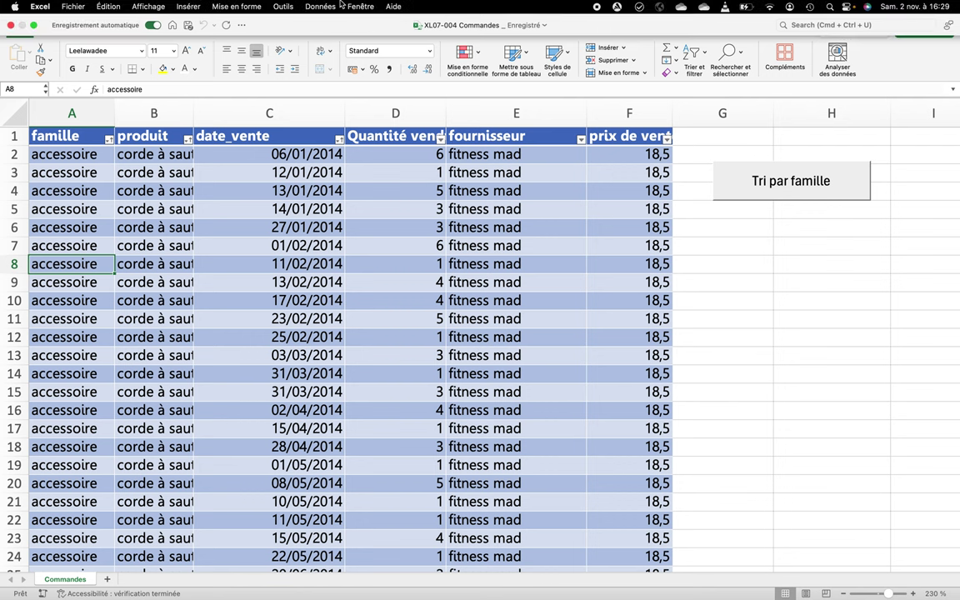
pyautogui.moveTo(50, 10)
pyautogui.click(43, 10)
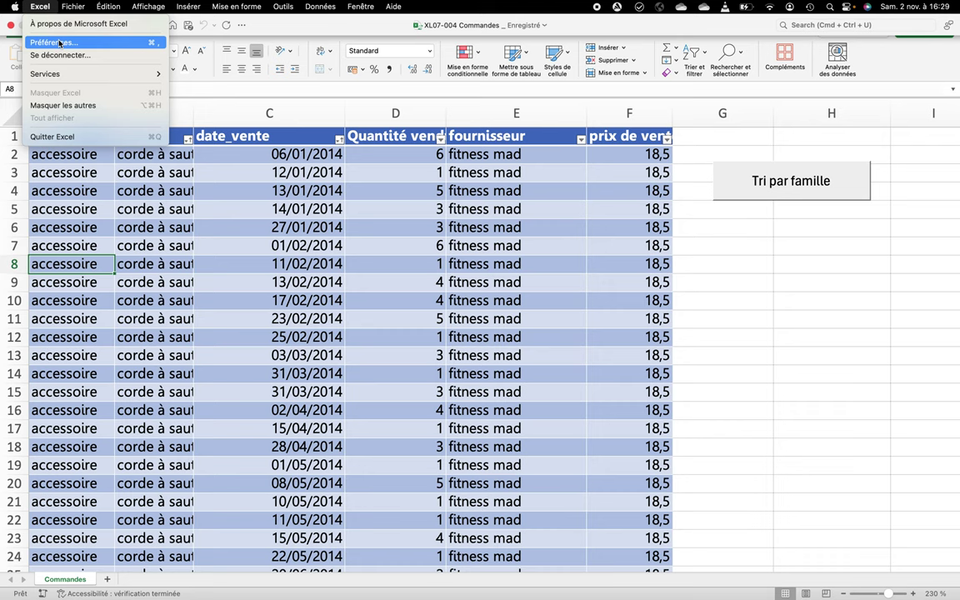
# Step: Open Excel Préférences at the Ruban et barre d'outils pane
pyautogui.click(60, 42)
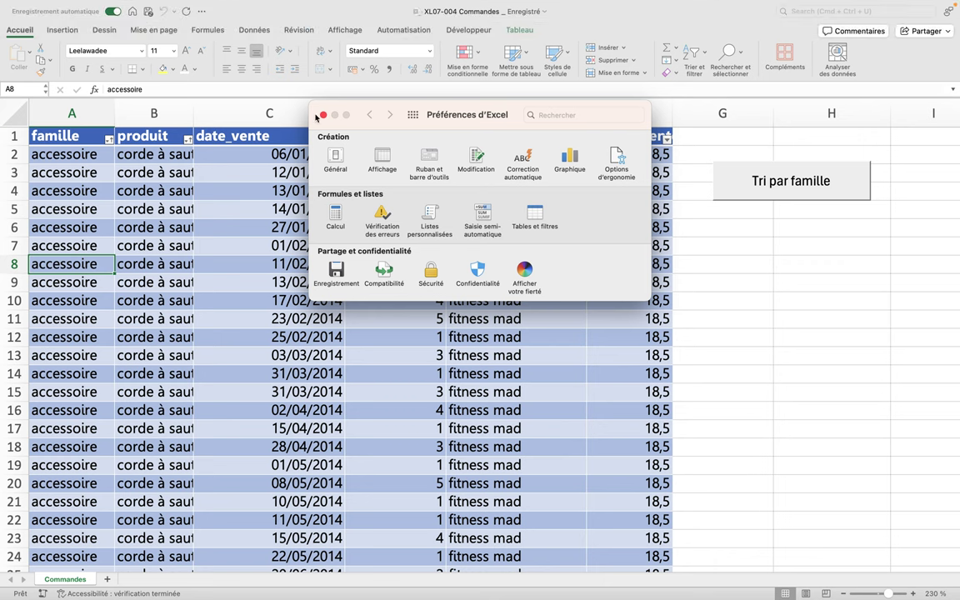
pyautogui.click(429, 159)
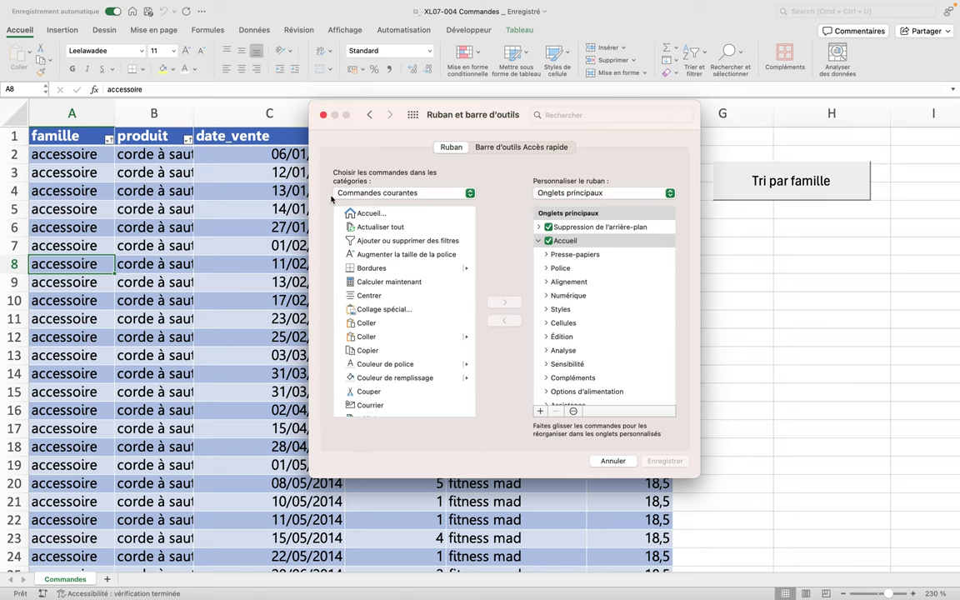
# Step: Filter the command list to Macros and add a Nouveau groupe under the Accueil tab
pyautogui.click(469, 193)
pyautogui.click(421, 232)
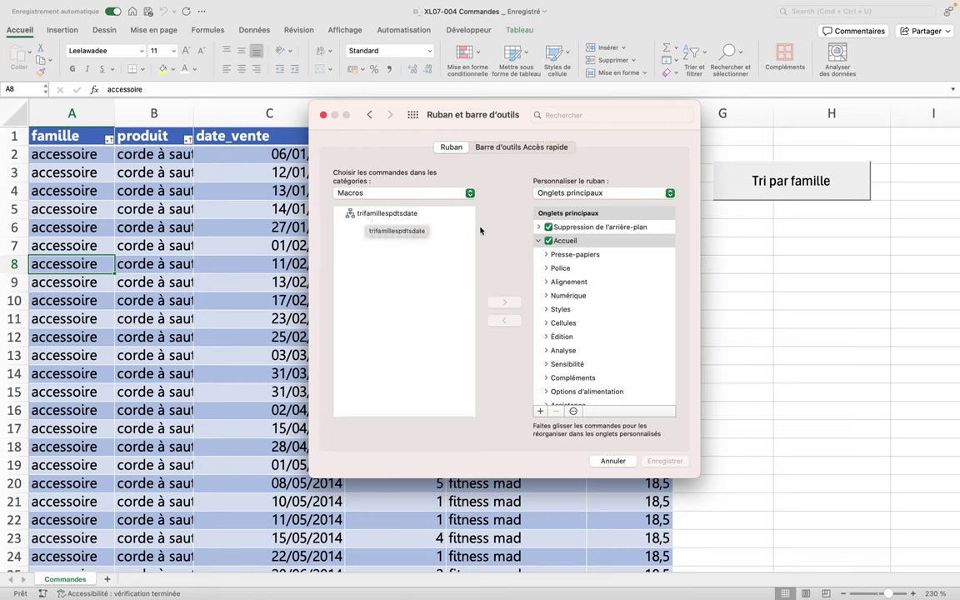
pyautogui.click(586, 241)
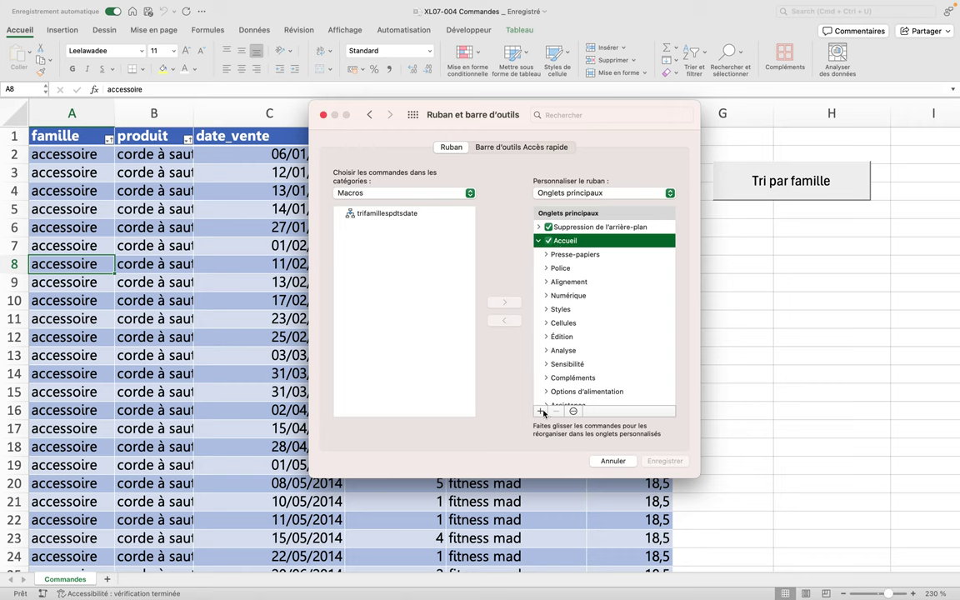
pyautogui.click(542, 411)
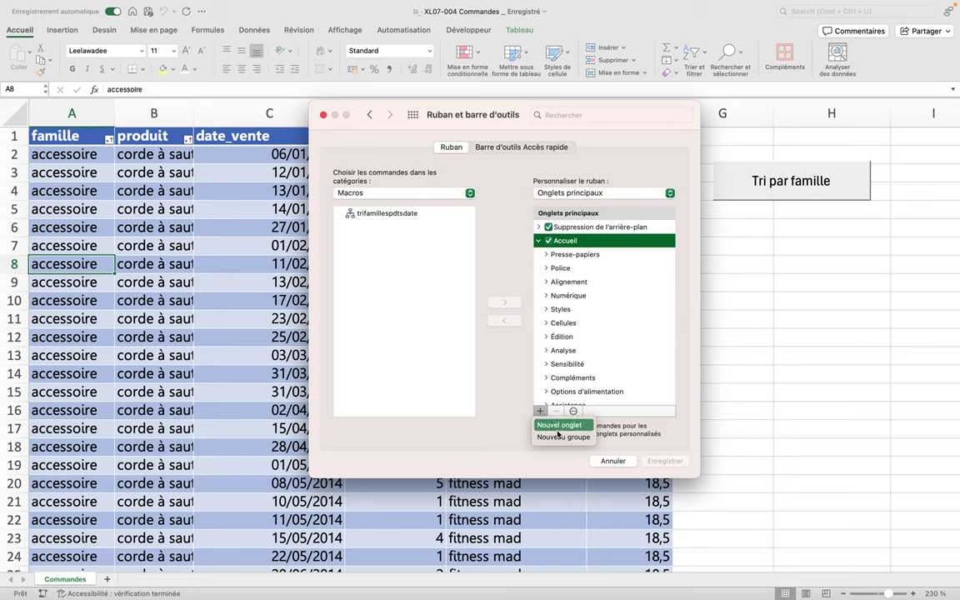
pyautogui.click(558, 432)
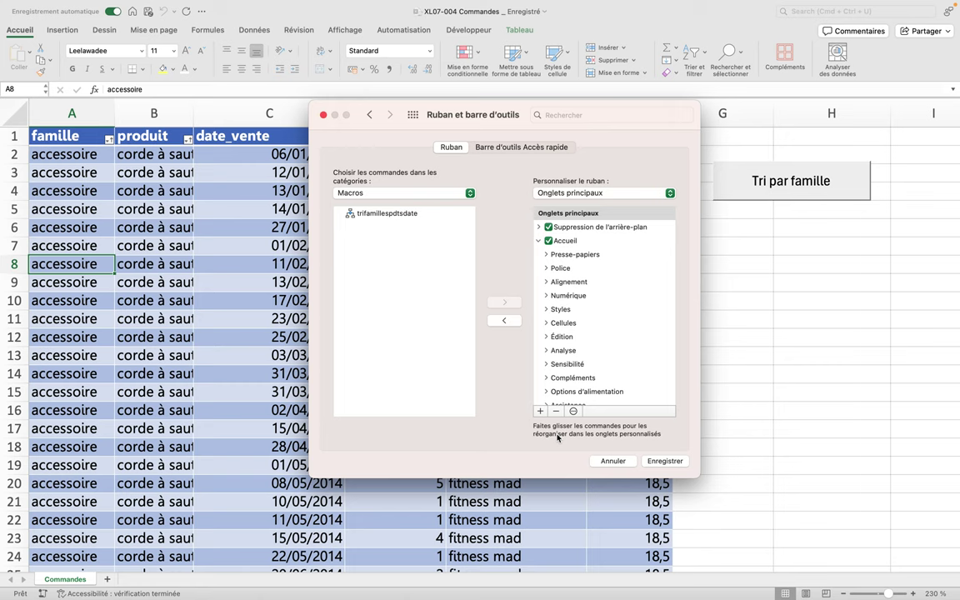
pyautogui.scroll(-3, 567, 379)
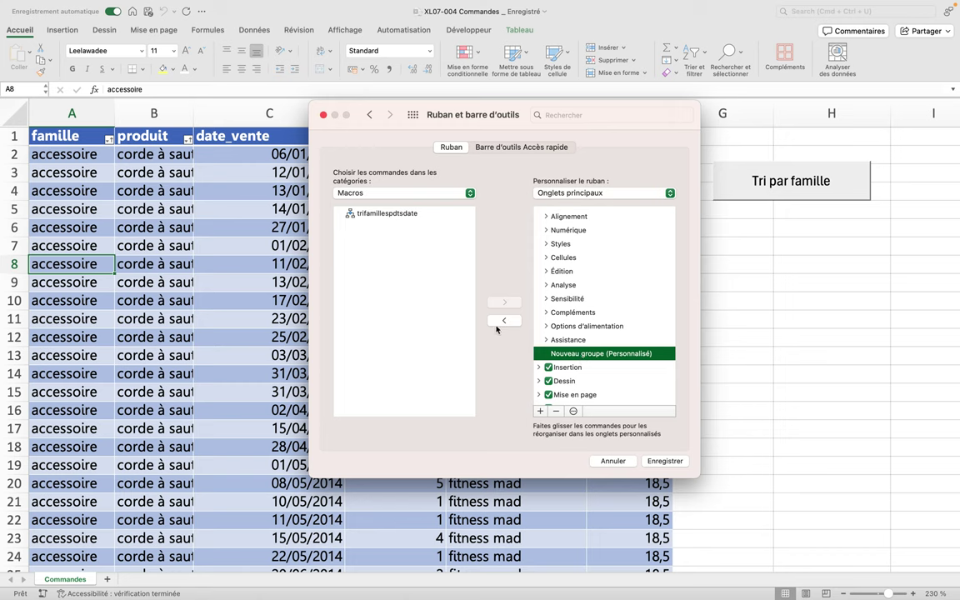
# Step: Add the trifamillespdtsdate macro to the new custom group and bring up its rename options
pyautogui.click(375, 215)
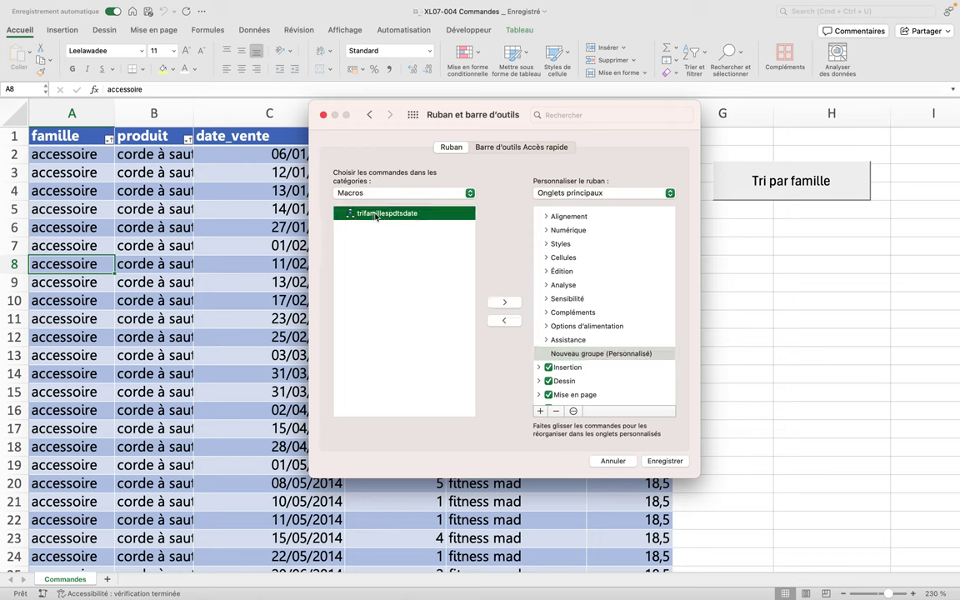
pyautogui.click(503, 303)
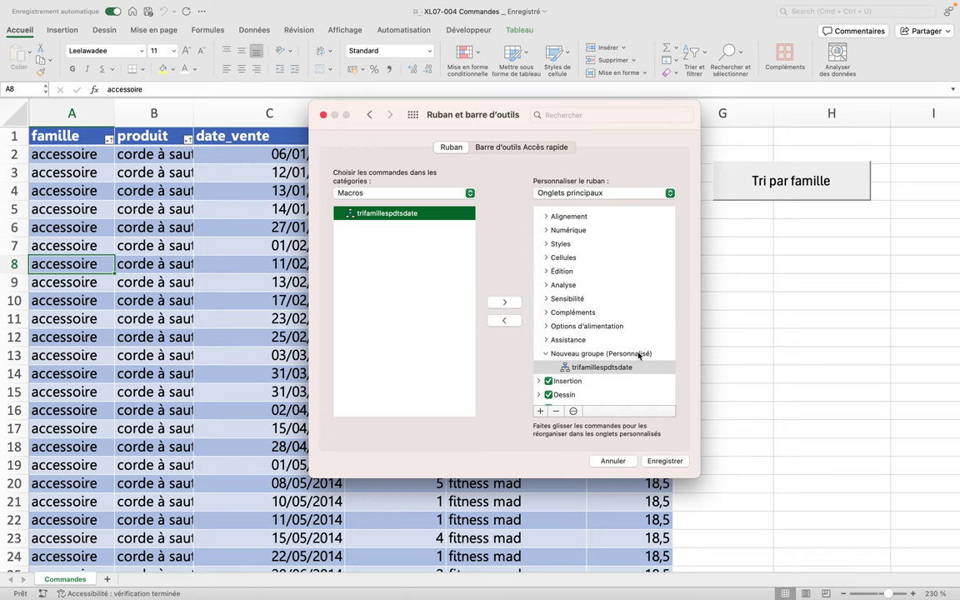
pyautogui.click(603, 355)
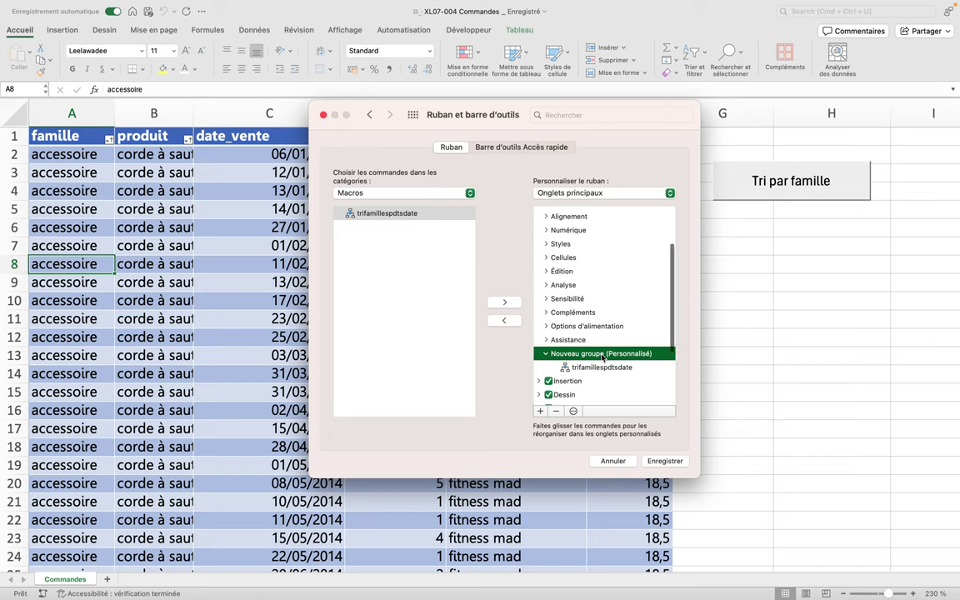
pyautogui.click(598, 368)
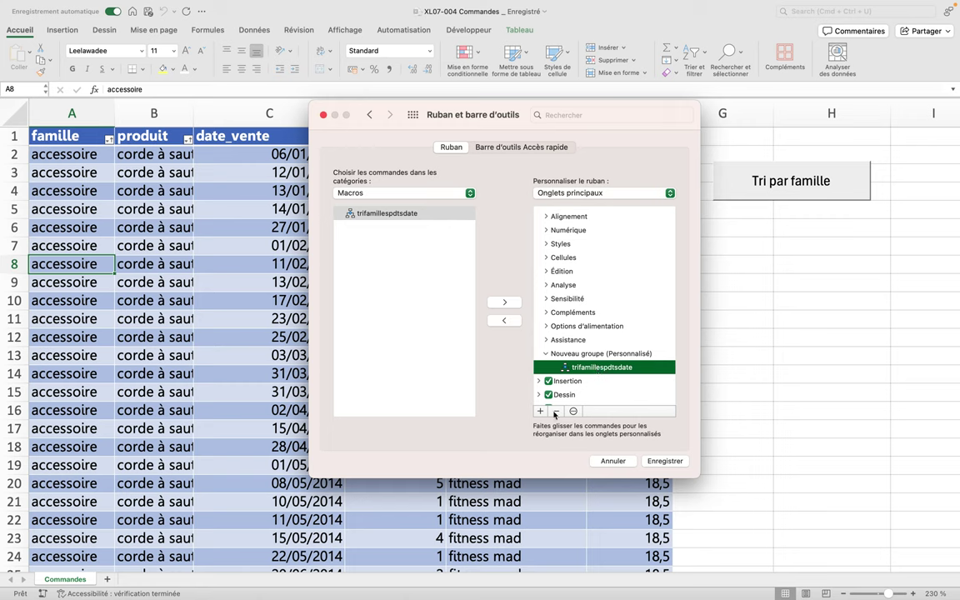
pyautogui.click(572, 411)
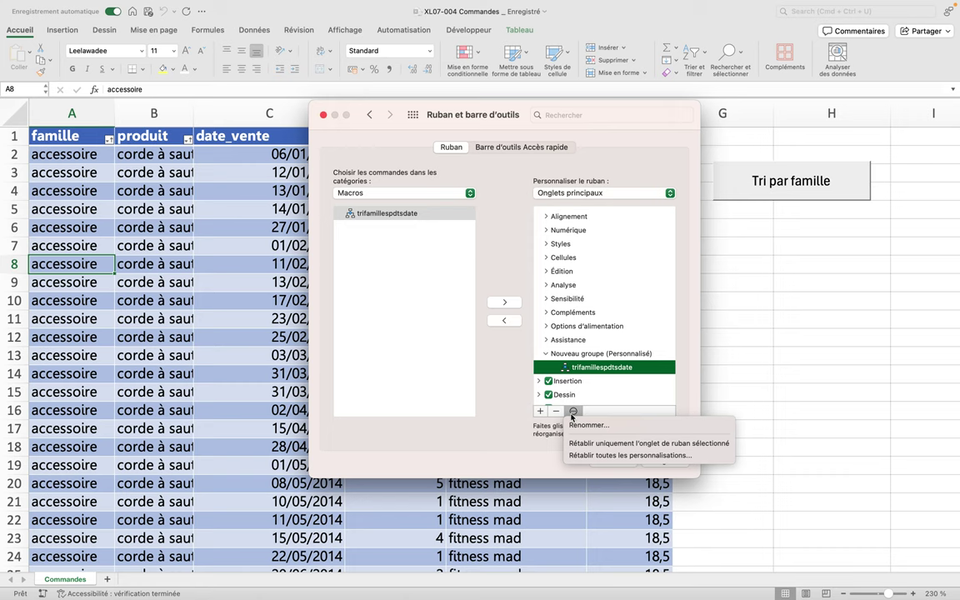
pyautogui.click(625, 426)
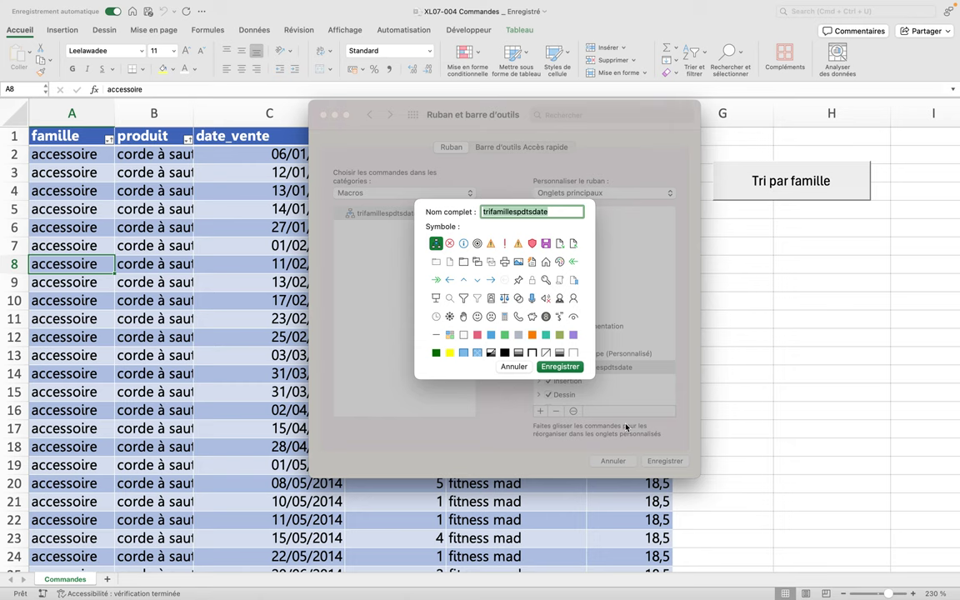
# Step: Name the macro entry 'Tri famille', choose the funnel symbol, and save
pyautogui.write('Tri famille')
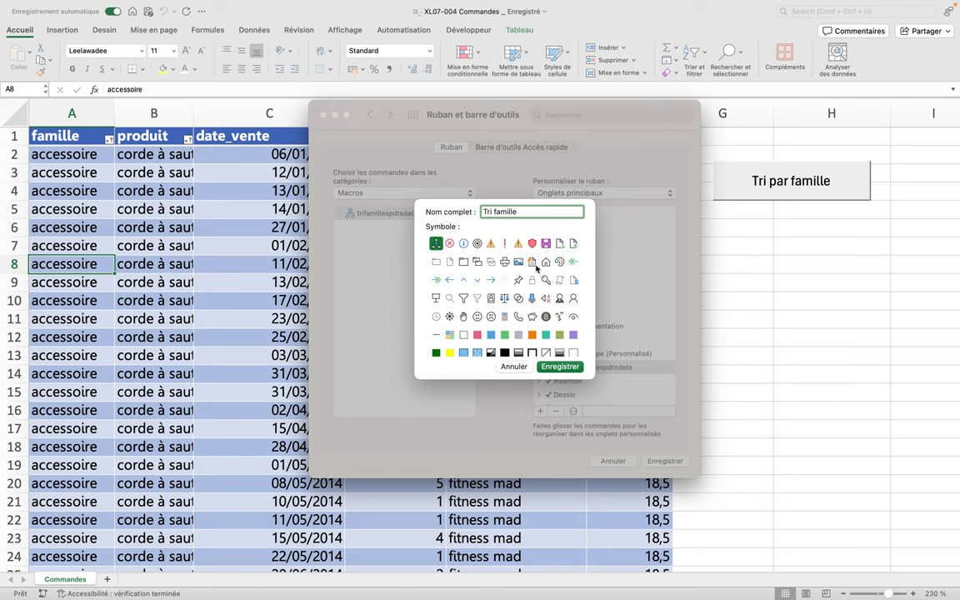
pyautogui.scroll(-2, 517, 276)
pyautogui.scroll(-2, 516, 276)
pyautogui.scroll(4, 516, 278)
pyautogui.scroll(-1, 517, 277)
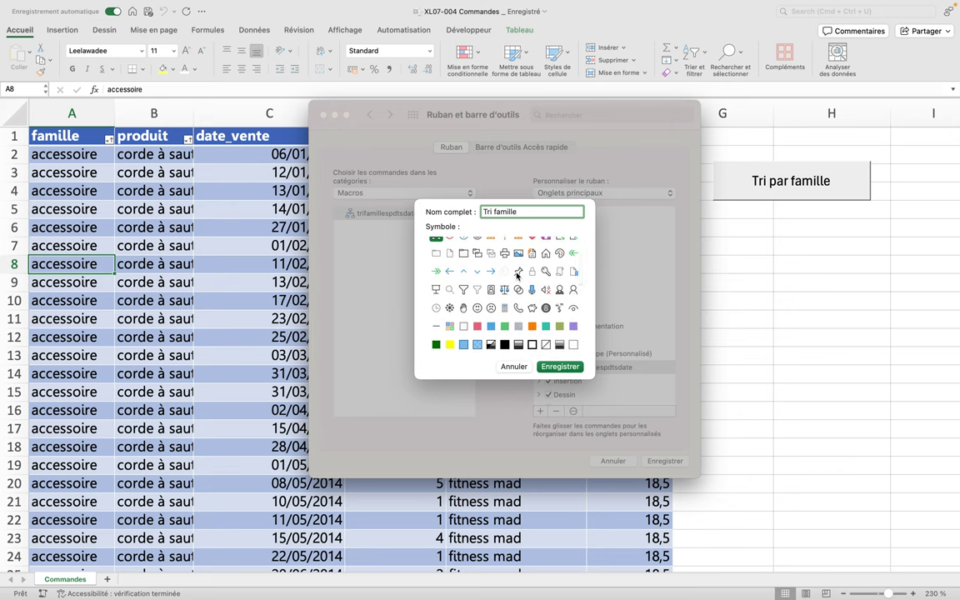
pyautogui.scroll(1, 517, 277)
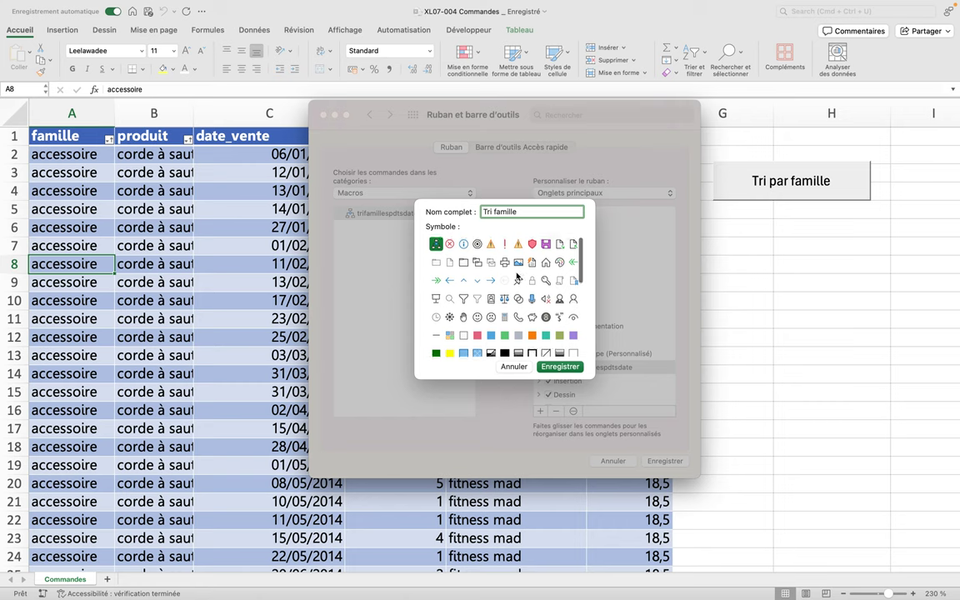
pyautogui.scroll(-3, 500, 275)
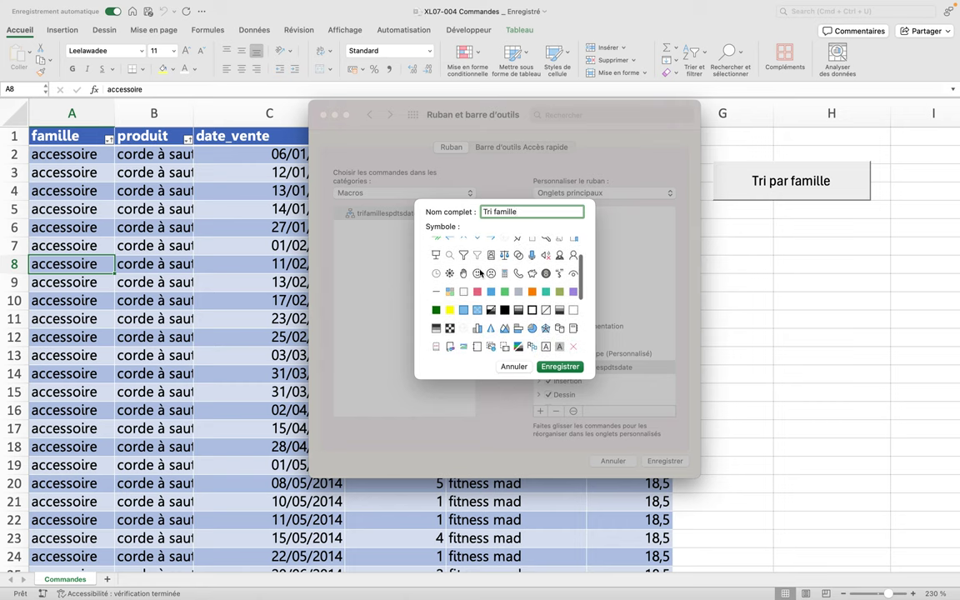
pyautogui.scroll(-1, 480, 272)
pyautogui.scroll(-1, 479, 271)
pyautogui.scroll(-1, 480, 272)
pyautogui.scroll(-1, 480, 272)
pyautogui.scroll(-1, 480, 271)
pyautogui.scroll(-1, 480, 271)
pyautogui.scroll(-1, 480, 272)
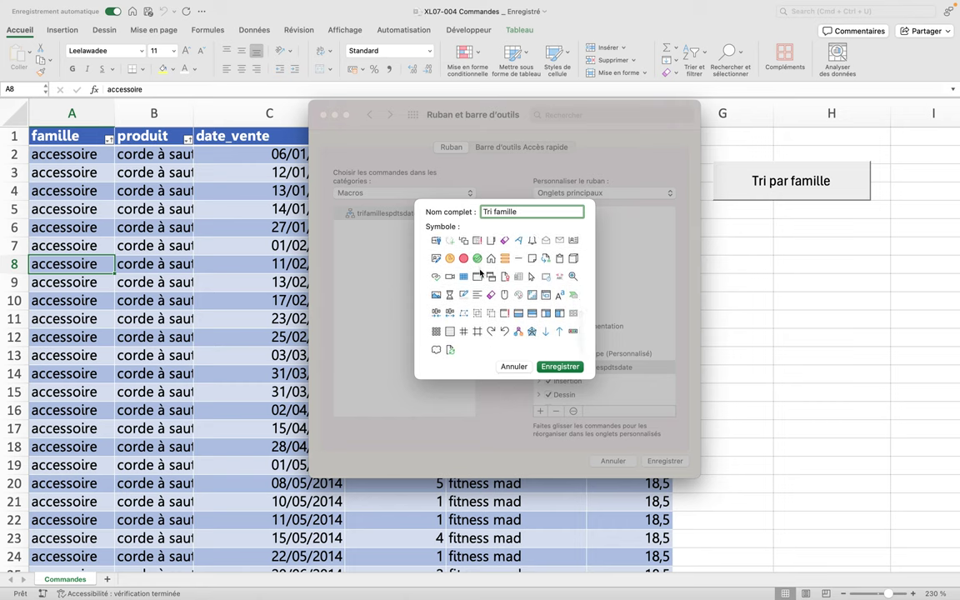
pyautogui.scroll(1, 480, 272)
pyautogui.scroll(2, 480, 271)
pyautogui.scroll(1, 479, 271)
pyautogui.scroll(1, 480, 272)
pyautogui.scroll(1, 480, 271)
pyautogui.scroll(1, 479, 272)
pyautogui.scroll(1, 480, 271)
pyautogui.scroll(1, 480, 272)
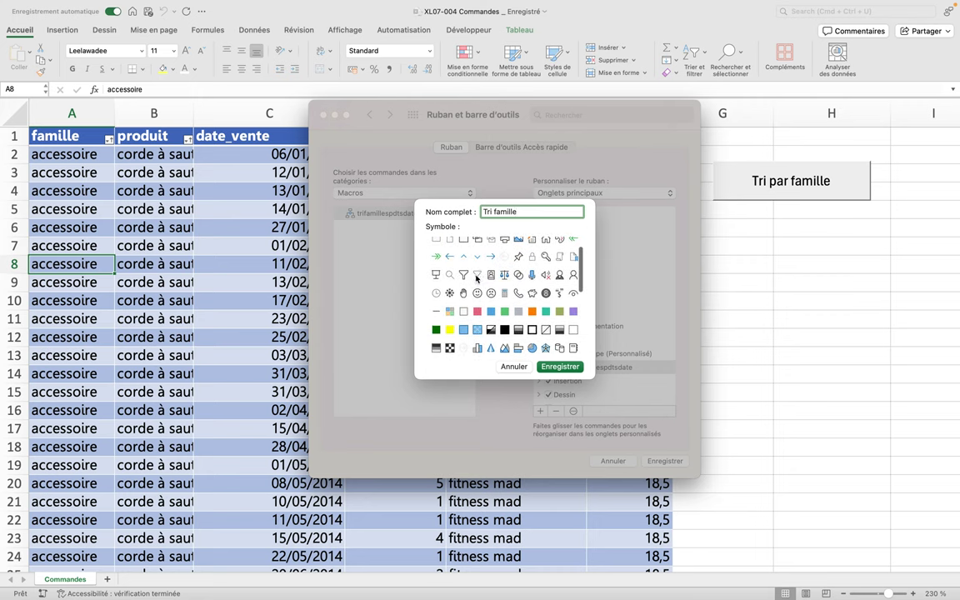
pyautogui.scroll(1, 477, 278)
pyautogui.scroll(1, 476, 285)
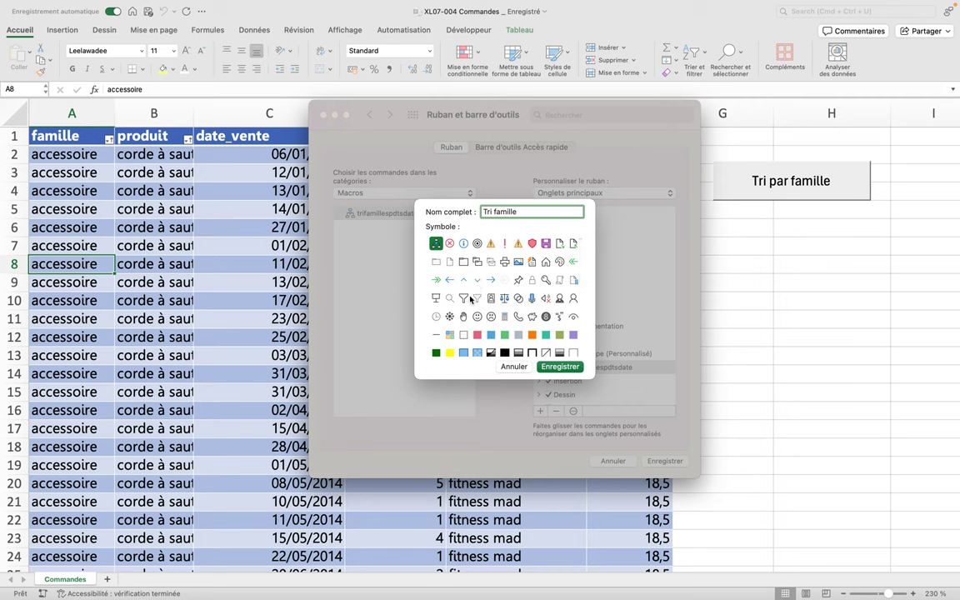
pyautogui.click(476, 298)
pyautogui.click(557, 367)
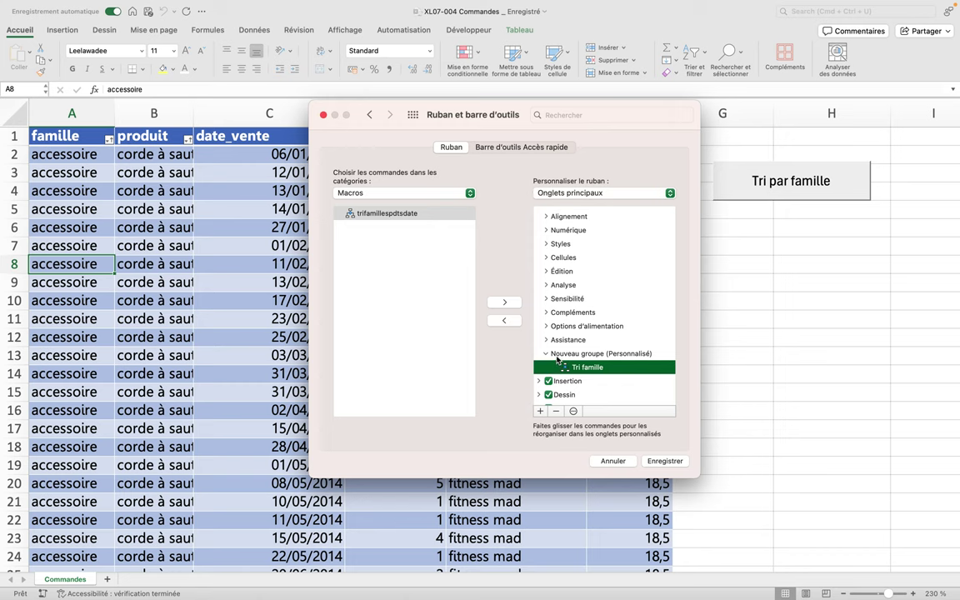
# Step: Rename the custom group to 'Mes macros' and save the ribbon customisation
pyautogui.click(558, 356)
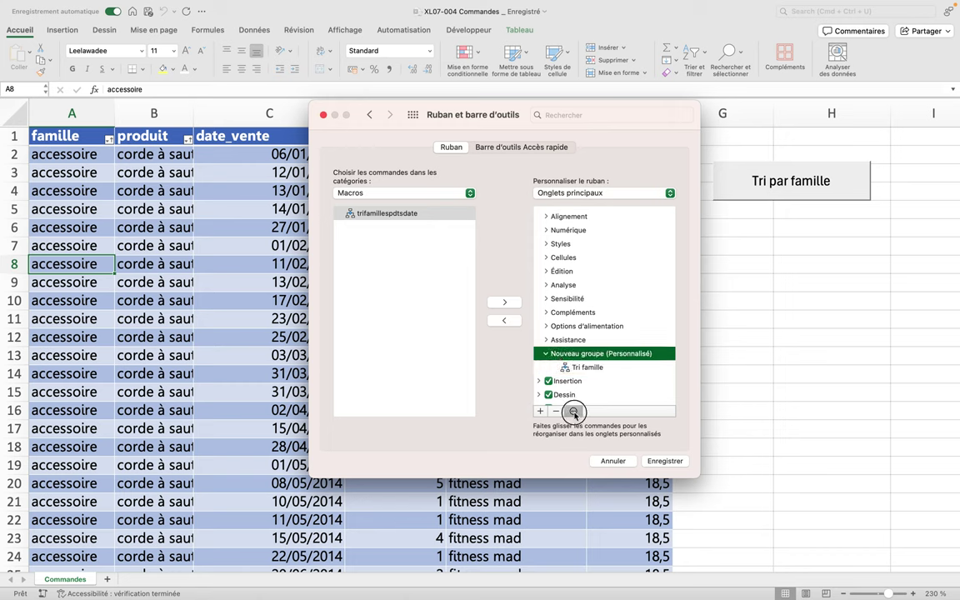
pyautogui.click(573, 410)
pyautogui.click(578, 425)
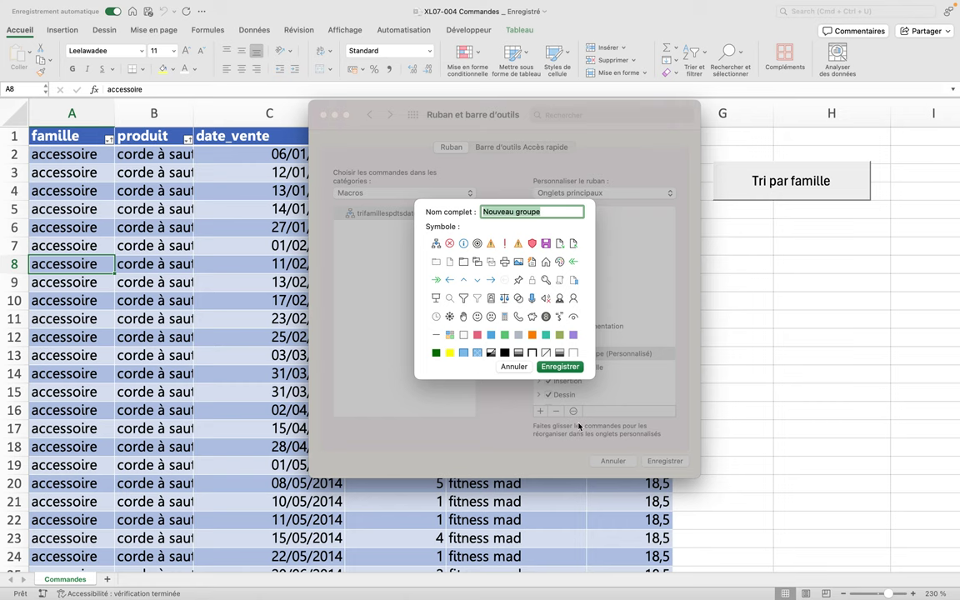
pyautogui.write('Me')
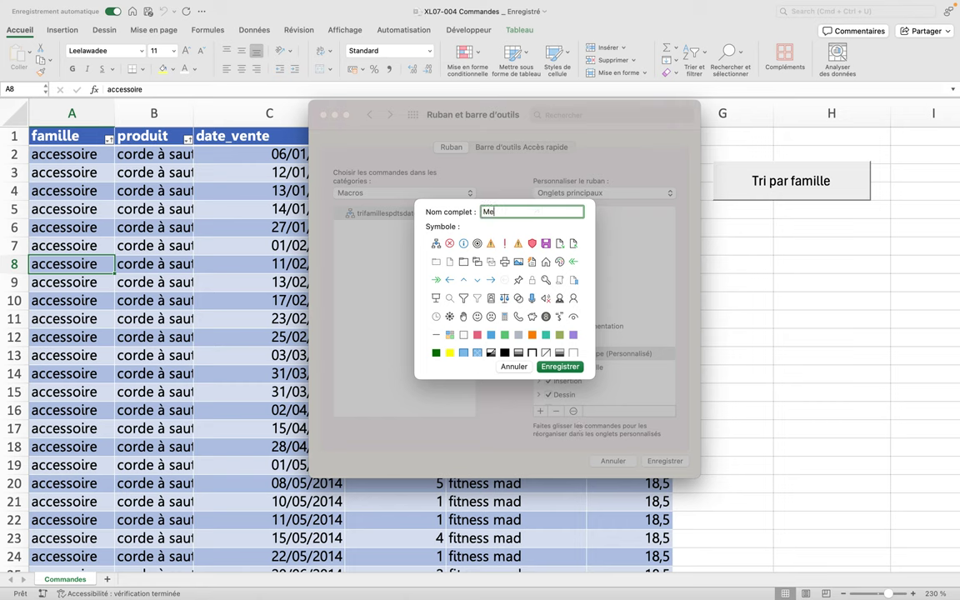
pyautogui.write('s macros')
pyautogui.click(558, 365)
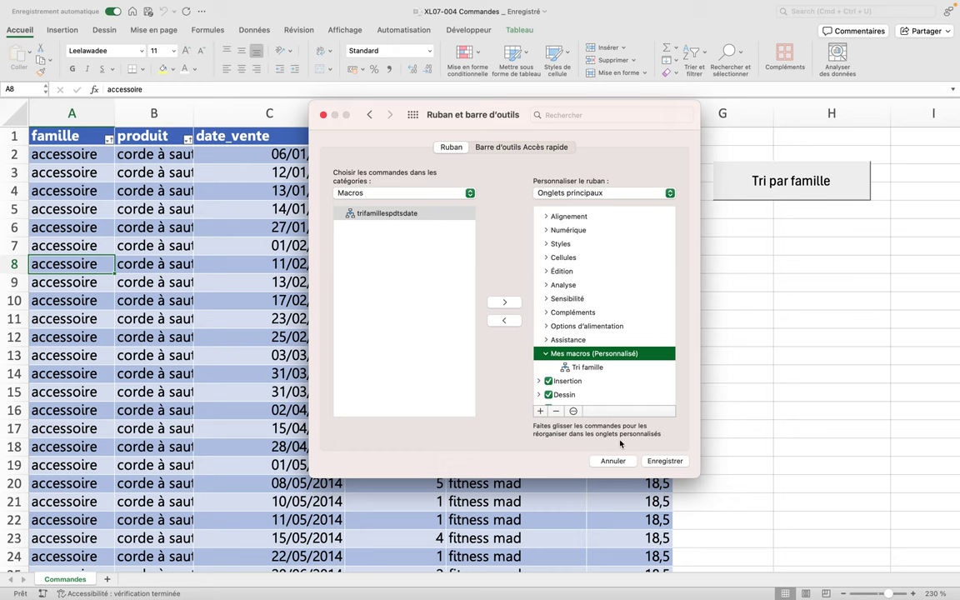
pyautogui.click(656, 461)
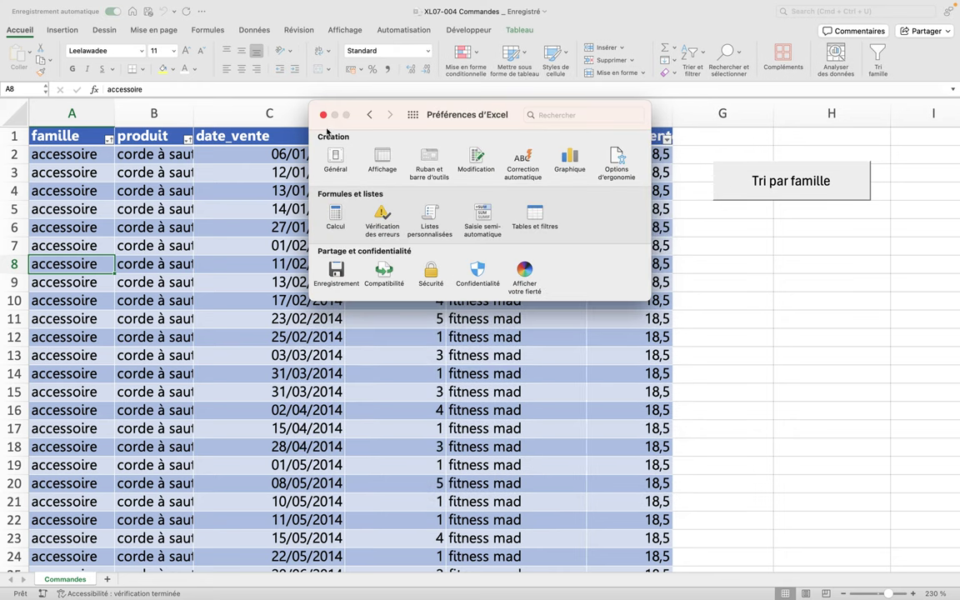
# Step: Close Préférences, sort by date_vente oldest first, then run Tri famille from the Accueil ribbon
pyautogui.click(323, 115)
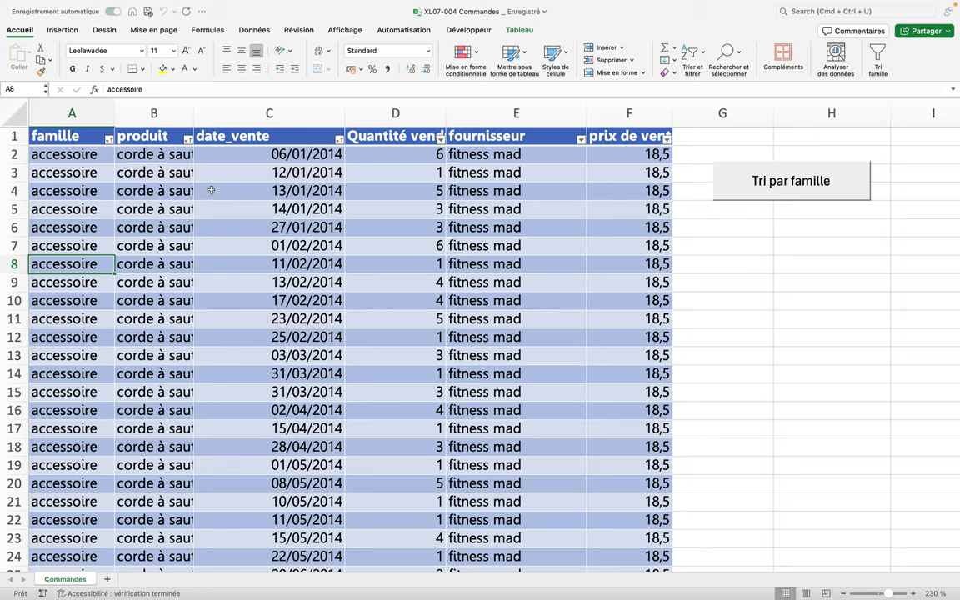
pyautogui.click(278, 227)
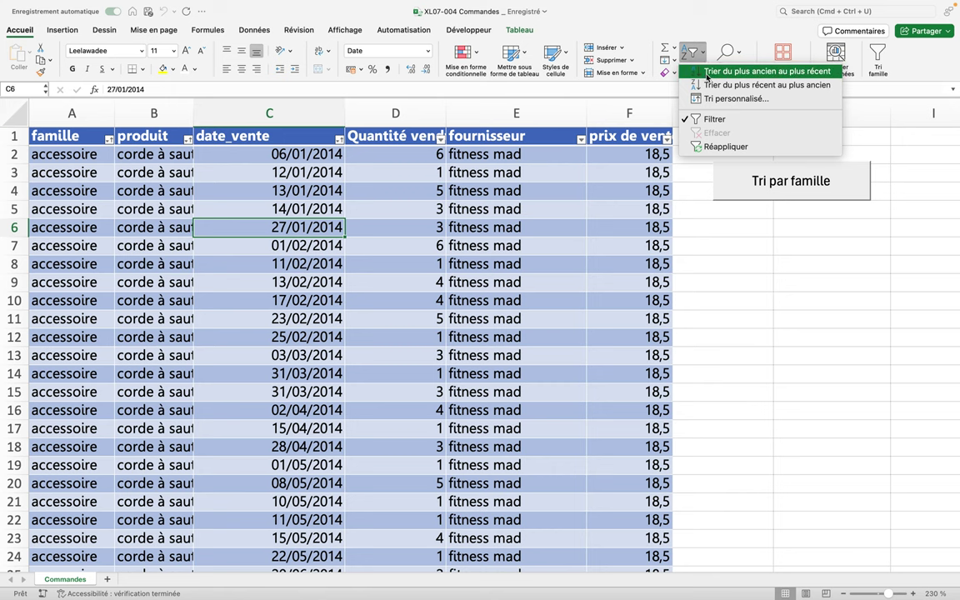
pyautogui.click(708, 71)
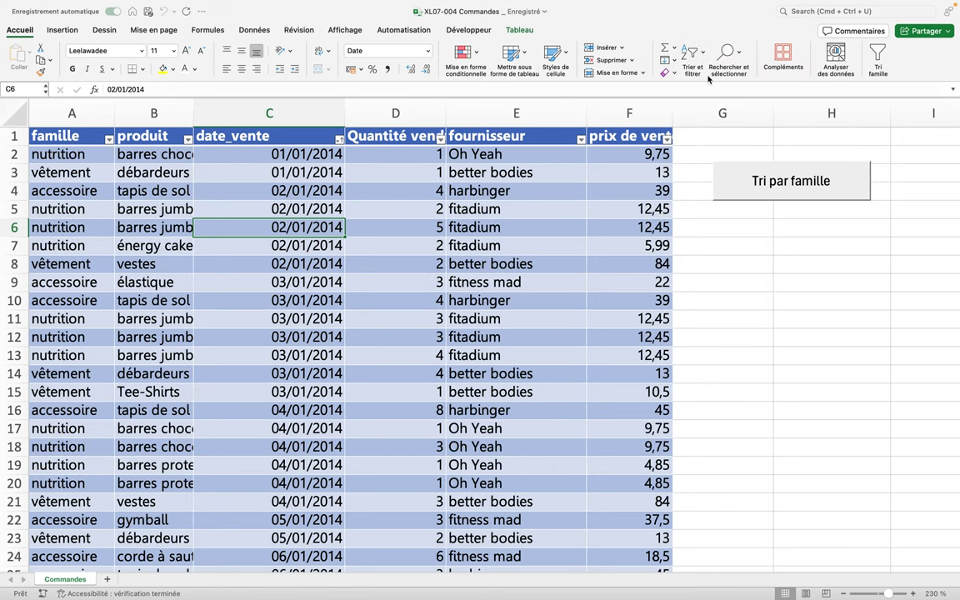
pyautogui.click(878, 59)
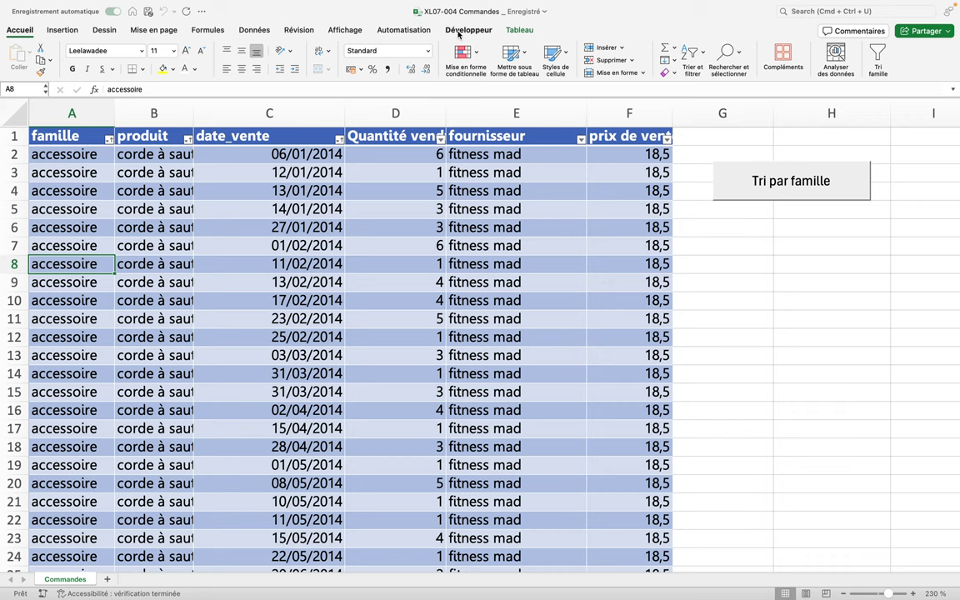
# Step: Open the trifamillespdtsdate macro in the Visual Basic editor from the Développeur tab's Macros list
pyautogui.click(466, 30)
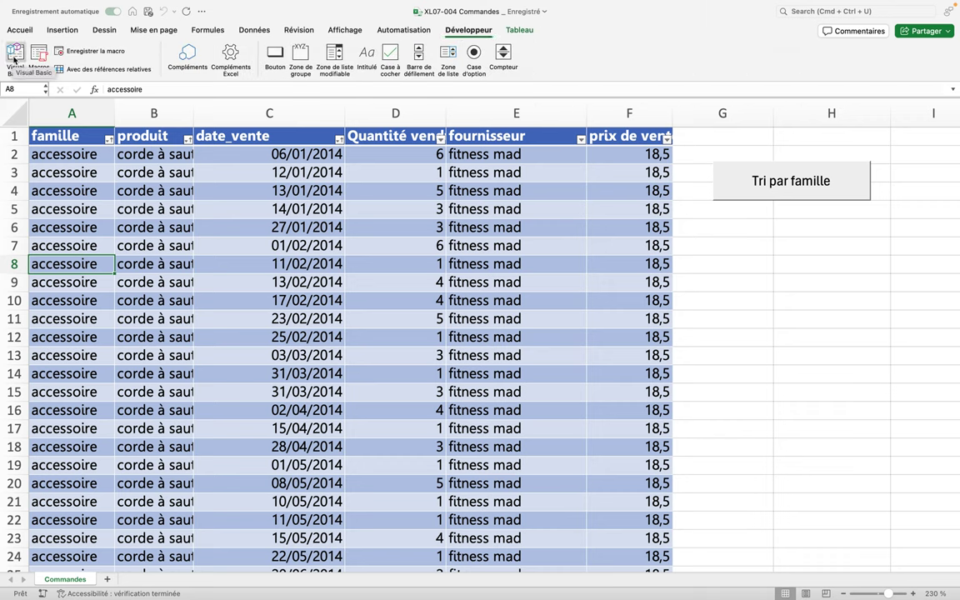
pyautogui.click(39, 54)
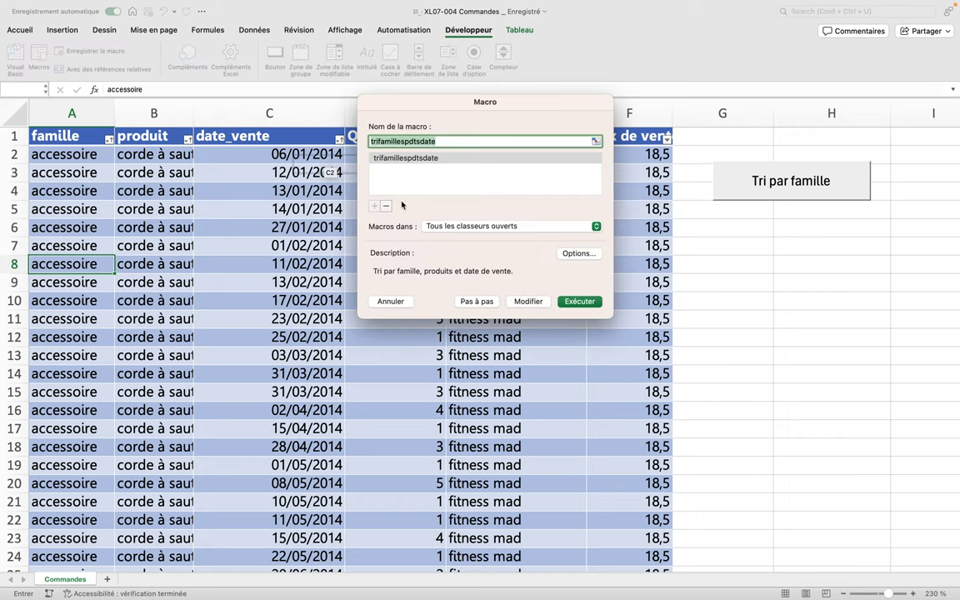
pyautogui.click(531, 301)
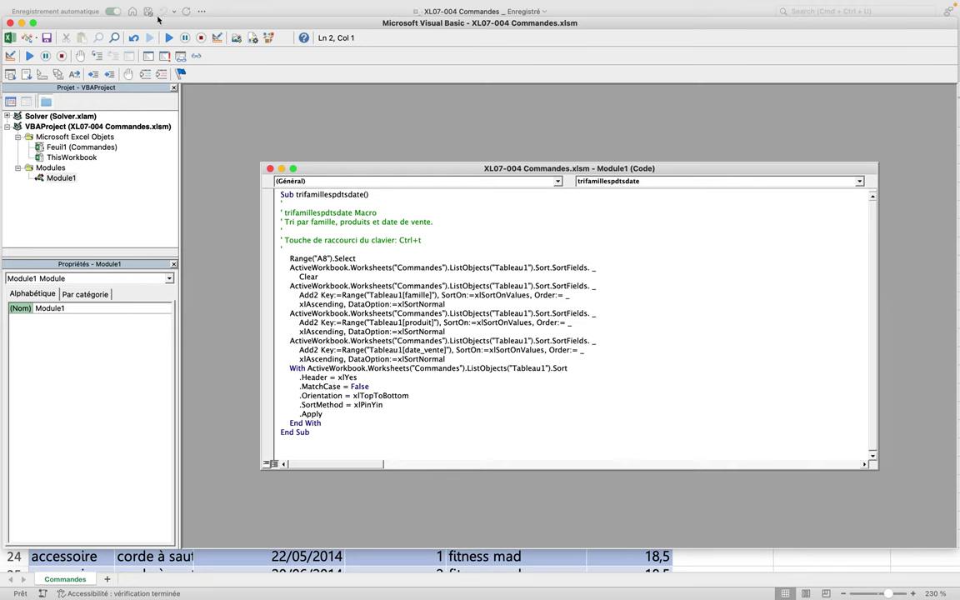
# Step: Close the Visual Basic editor to return to the sorted Commandes sheet
pyautogui.click(10, 23)
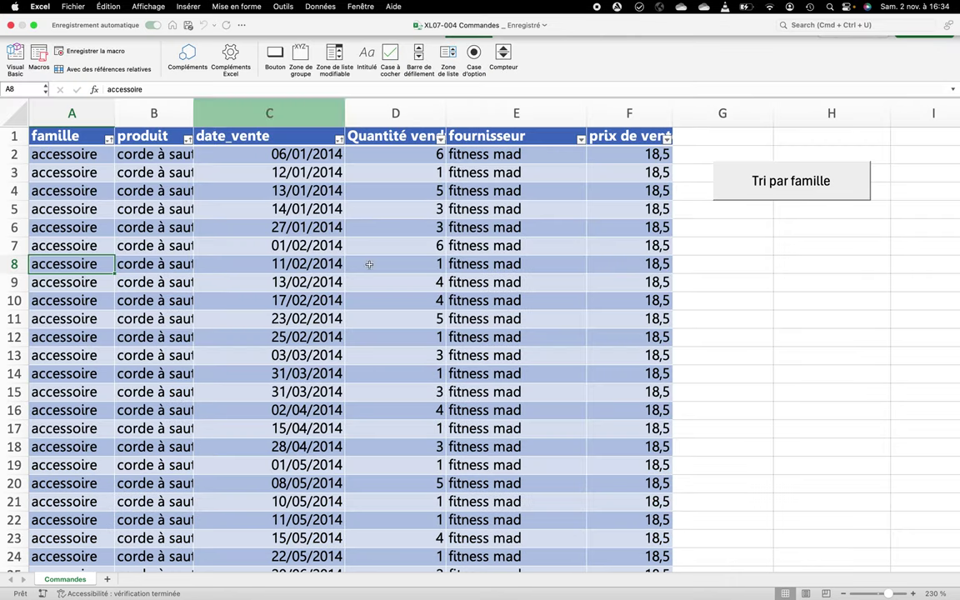